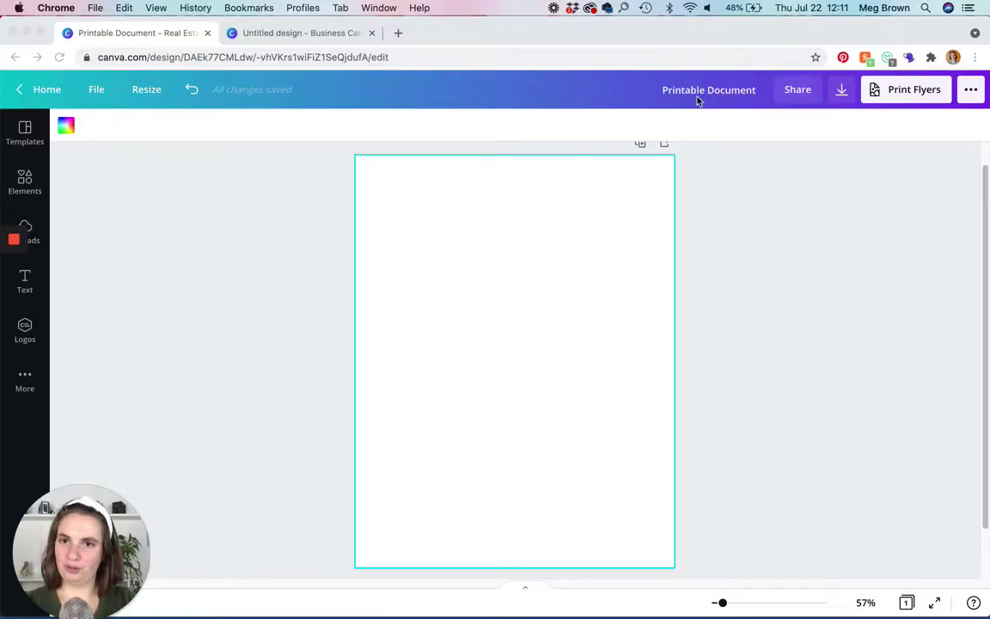
In the Flow business card design, zoom out and marquee-select all elements on the card front
{"action": "left_click", "coordinate": [307, 38]}
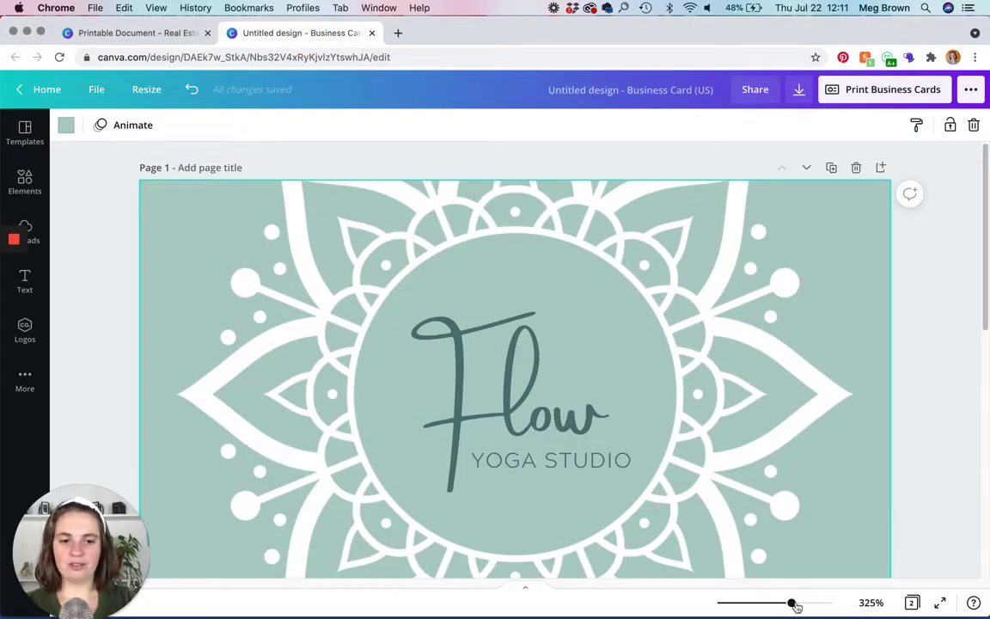
{"action": "left_click_drag", "start_coordinate": [790, 603], "coordinate": [744, 603]}
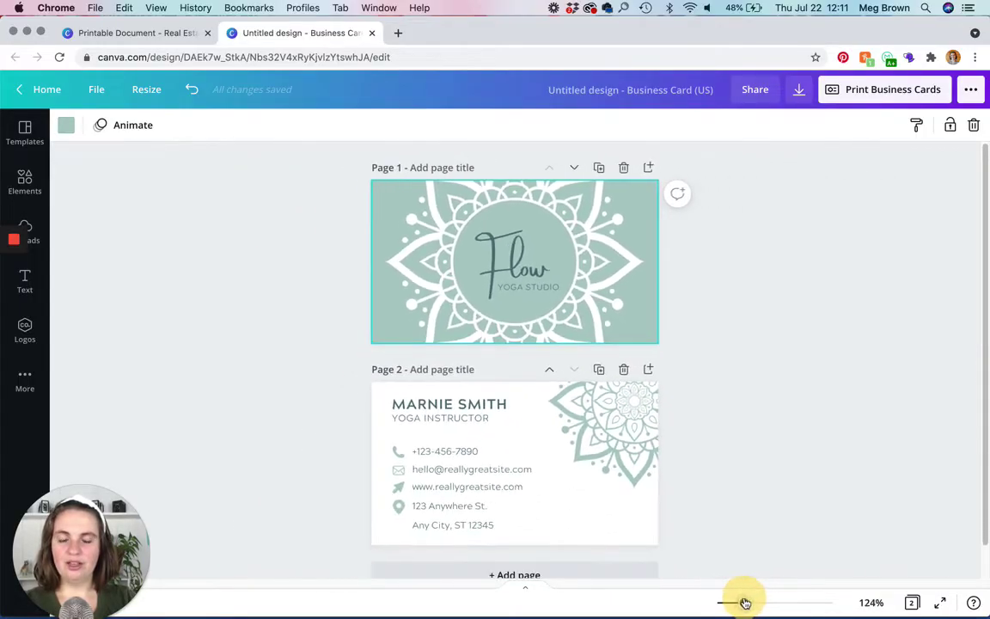
{"action": "left_click", "coordinate": [902, 397]}
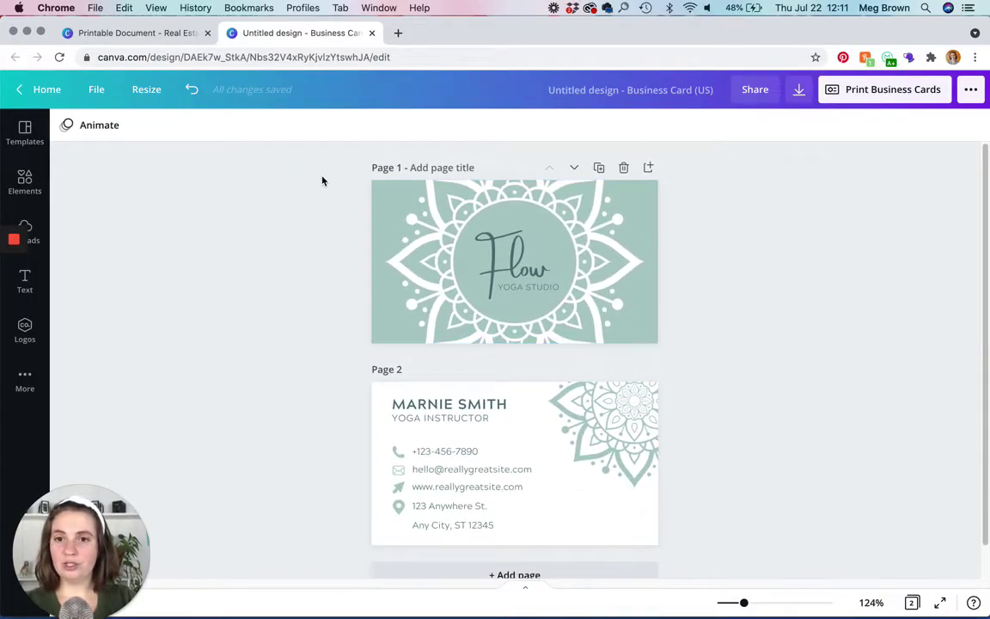
{"action": "left_click_drag", "start_coordinate": [322, 179], "coordinate": [684, 362]}
Trial-paste the card front into the Printable Document, remove it, and return to the card design
{"action": "left_click", "coordinate": [133, 32]}
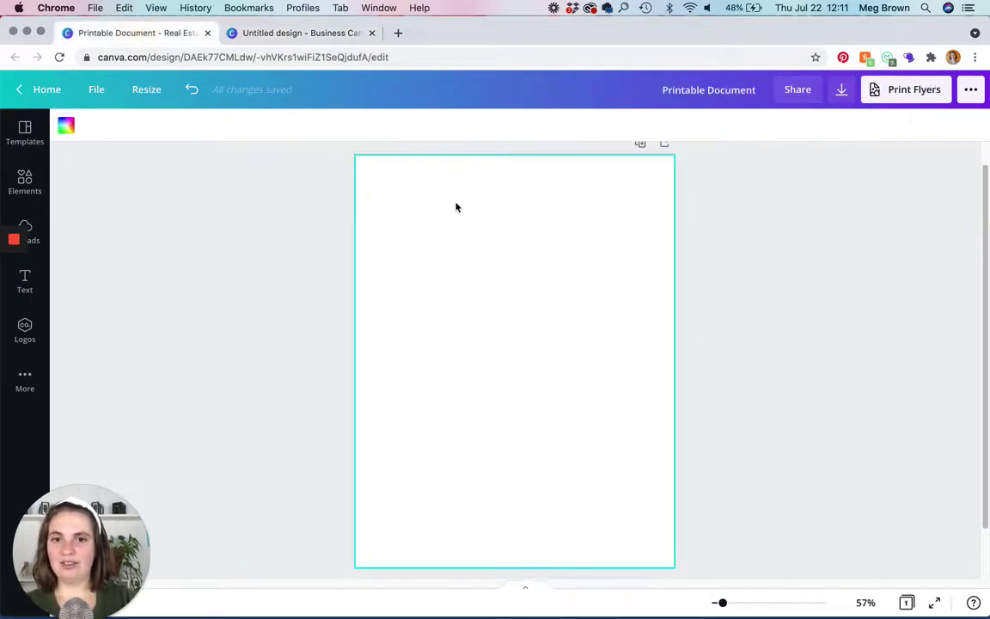
{"action": "key", "text": "super+v"}
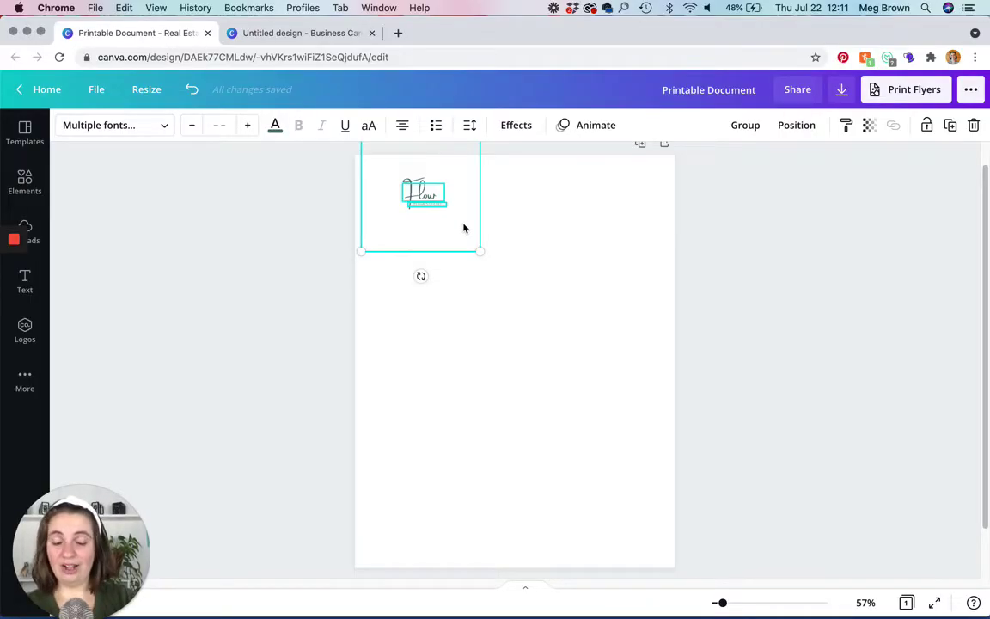
{"action": "key", "text": "super+x"}
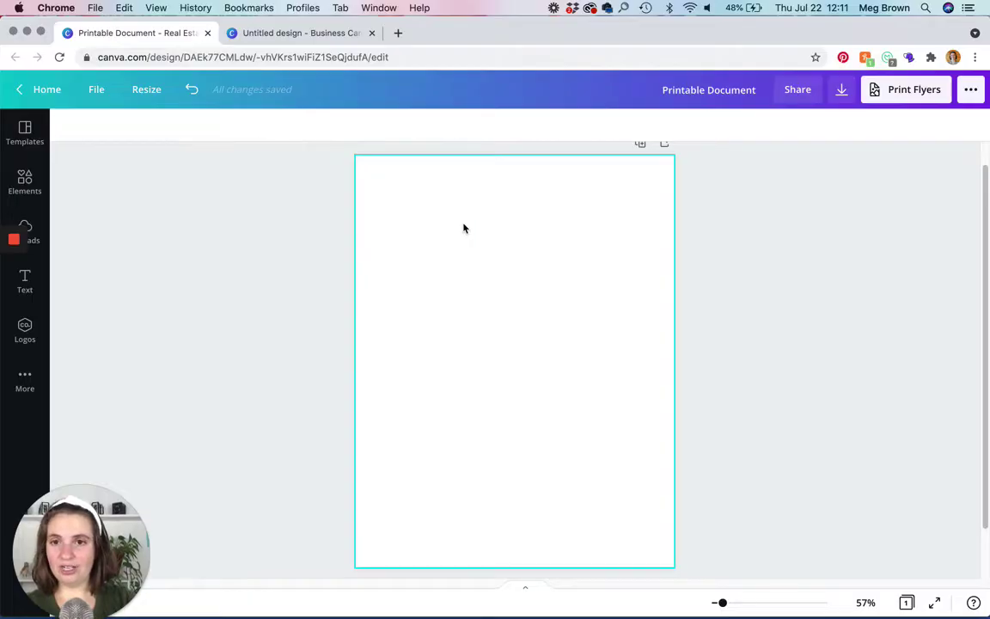
{"action": "left_click", "coordinate": [322, 40]}
Search the Elements library for 'square' and add a square shape to the card front
{"action": "left_click", "coordinate": [298, 247]}
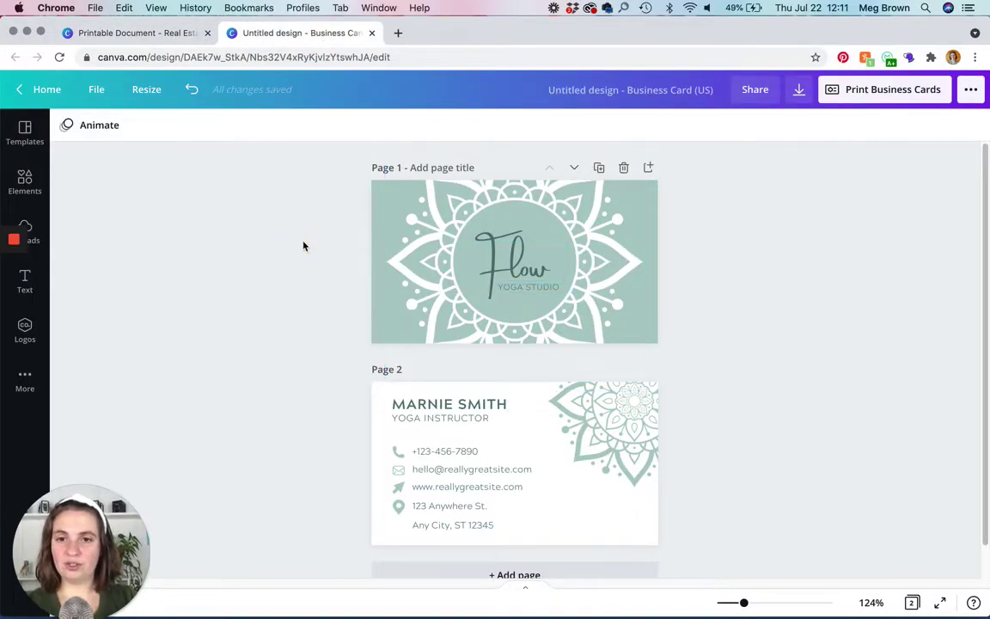
{"action": "left_click", "coordinate": [382, 192]}
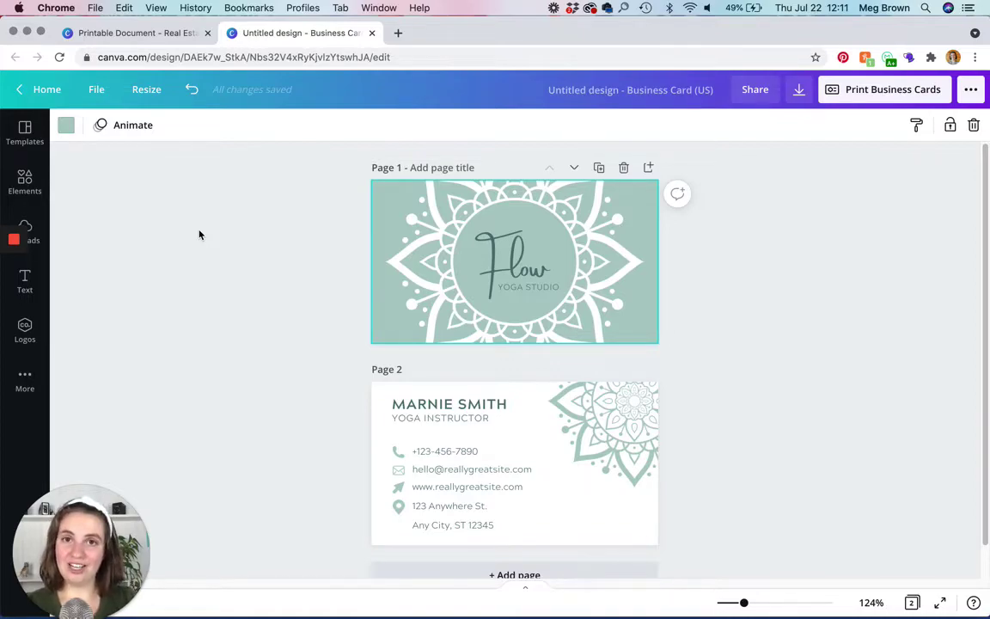
{"action": "left_click", "coordinate": [25, 181]}
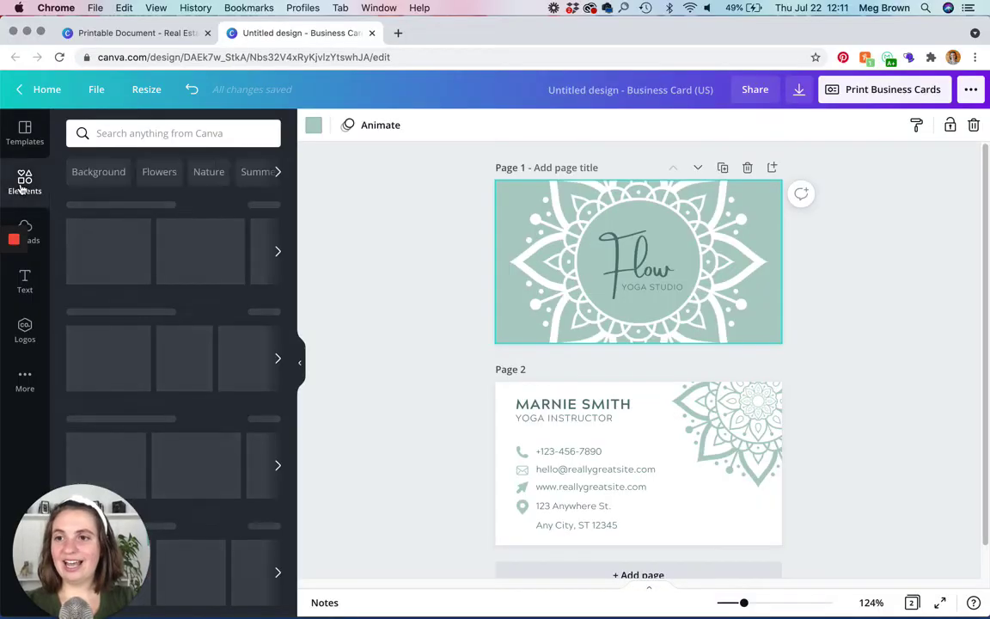
{"action": "left_click", "coordinate": [147, 134]}
{"action": "type", "text": "square"}
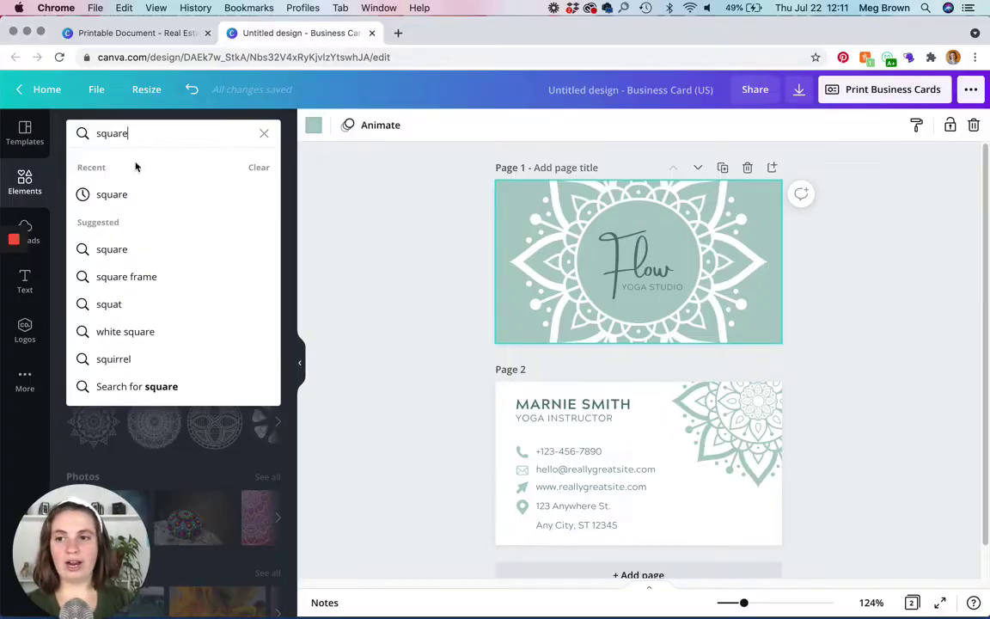
{"action": "left_click", "coordinate": [103, 196]}
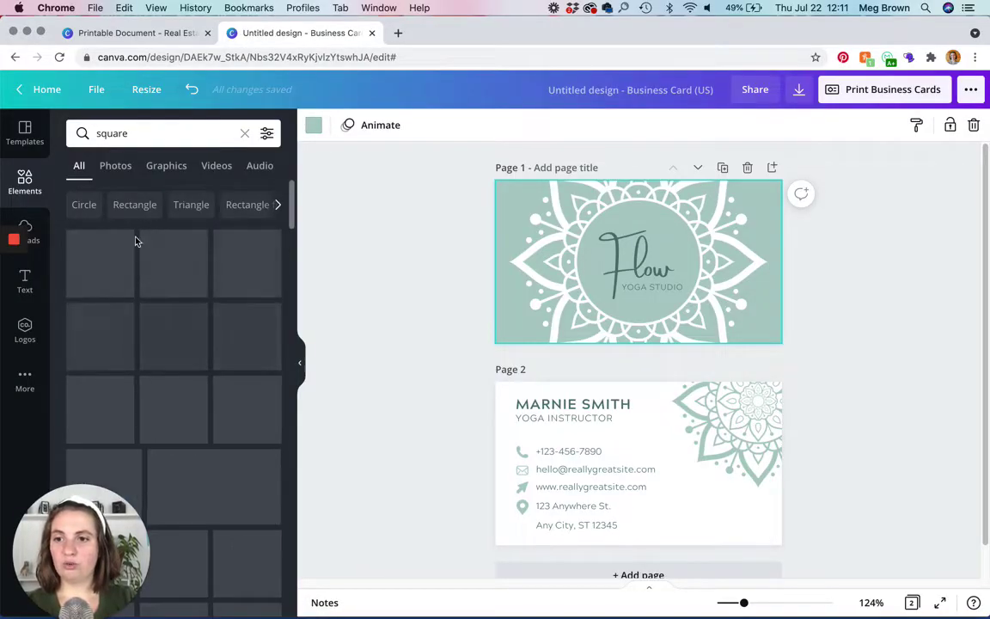
{"action": "left_click", "coordinate": [101, 272]}
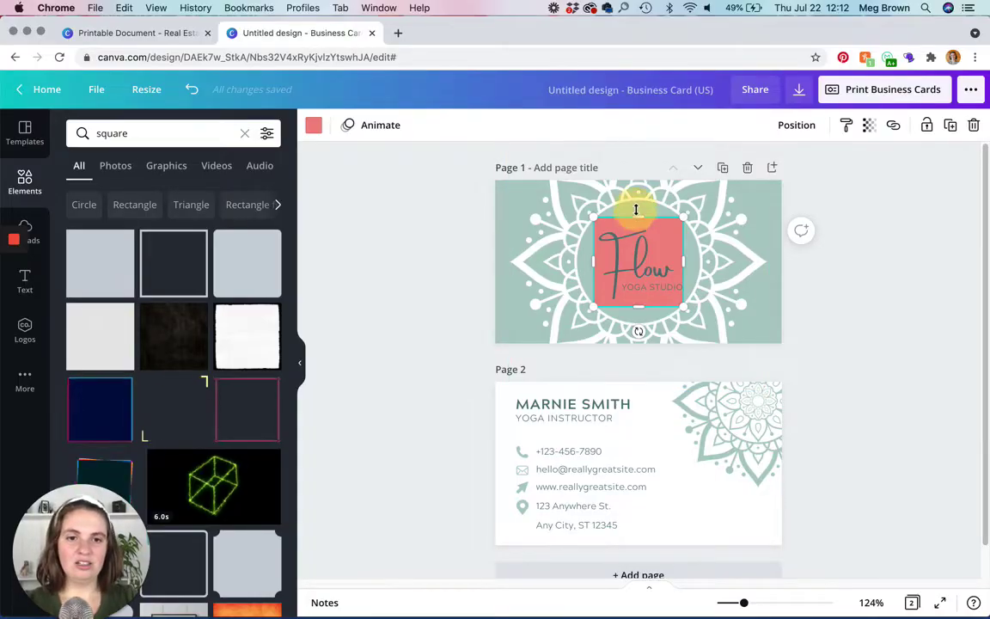
Recolour the square sage green #adcbc7 and stretch it to fill the whole card front
{"action": "left_click_drag", "start_coordinate": [636, 209], "coordinate": [527, 199]}
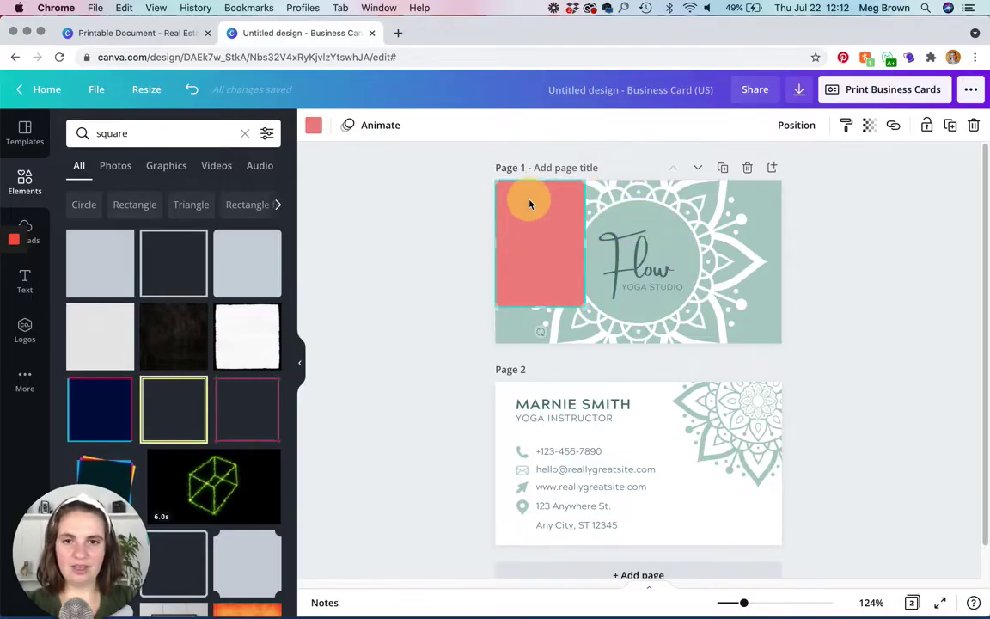
{"action": "left_click", "coordinate": [313, 127]}
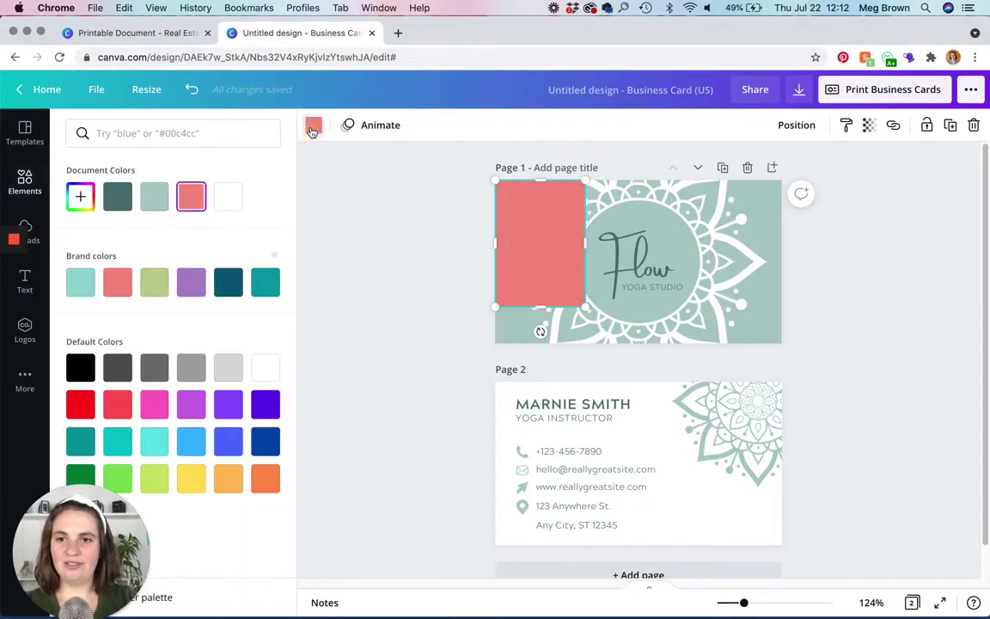
{"action": "left_click", "coordinate": [154, 207]}
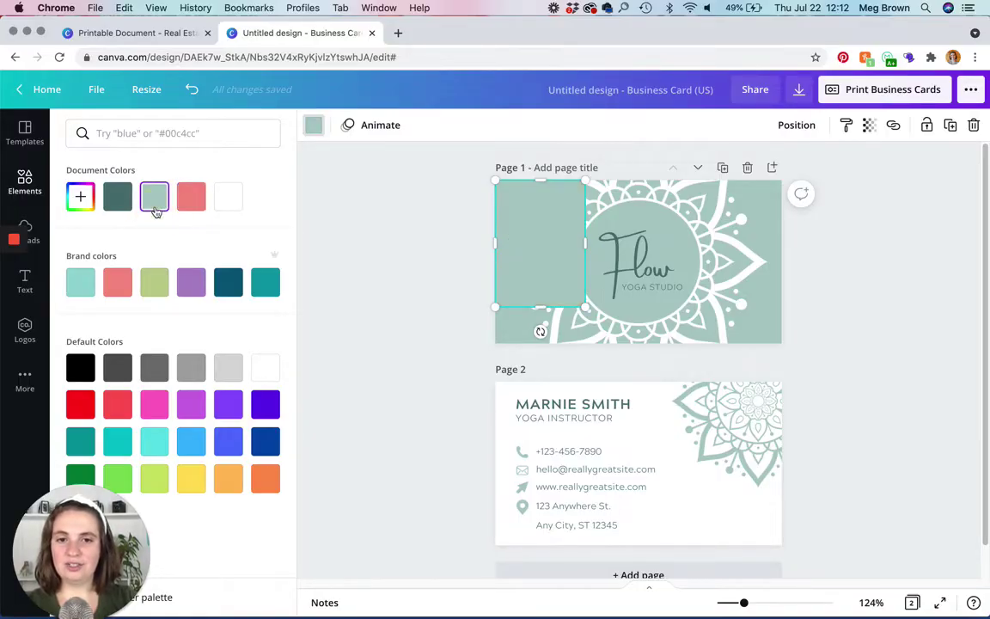
{"action": "left_click_drag", "start_coordinate": [585, 243], "coordinate": [782, 257]}
{"action": "left_click_drag", "start_coordinate": [643, 310], "coordinate": [630, 341]}
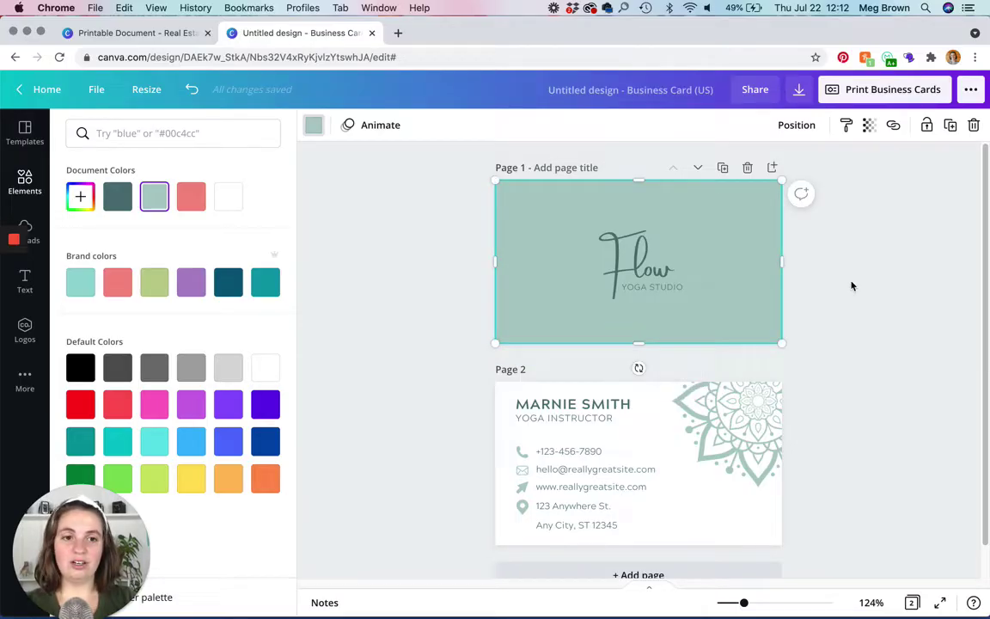
Send the sage rectangle backward so it sits behind the mandala and logo
{"action": "left_click", "coordinate": [785, 127]}
{"action": "left_click", "coordinate": [762, 166]}
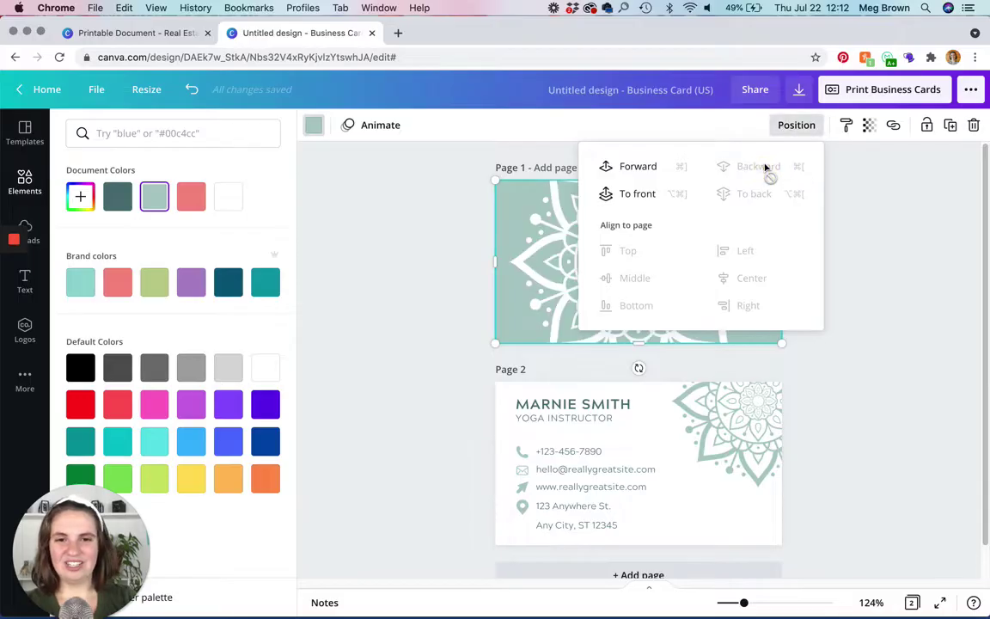
{"action": "left_click", "coordinate": [866, 225]}
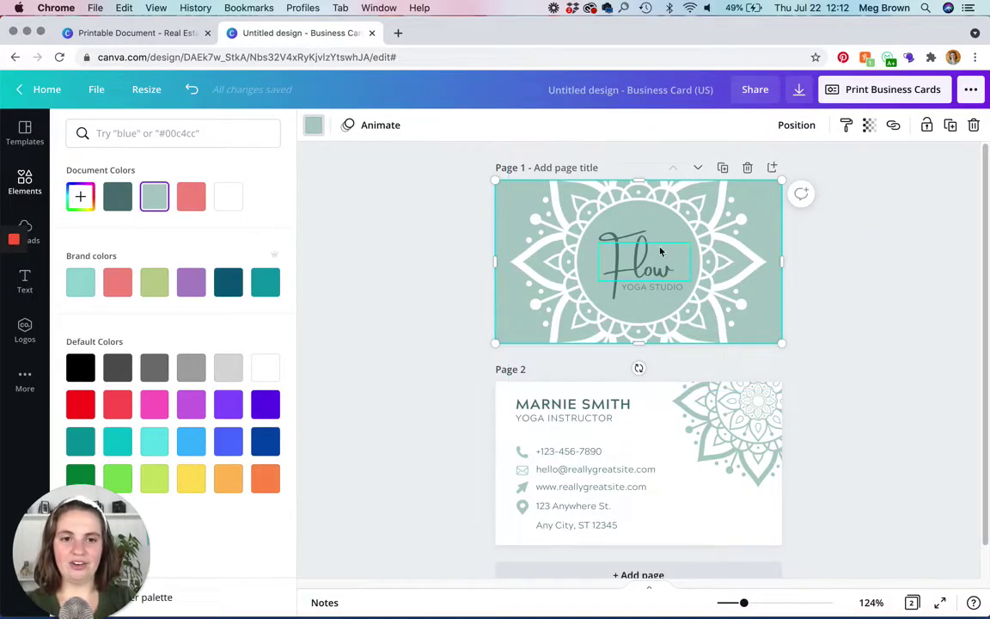
{"action": "key", "text": "Escape"}
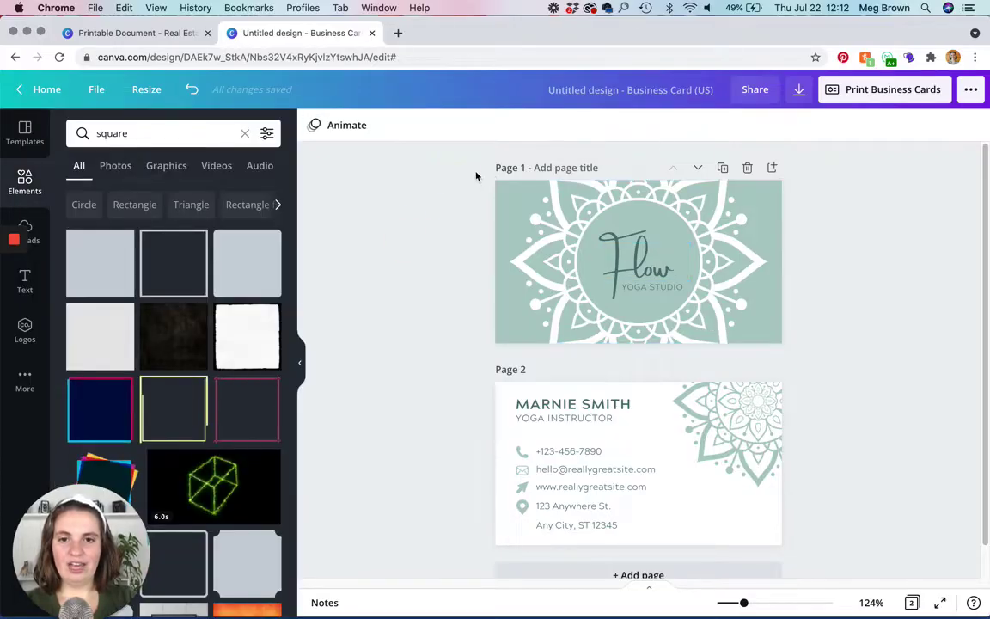
Select the card front, trial-paste it onto the printable page, then remove the paste
{"action": "left_click_drag", "start_coordinate": [475, 174], "coordinate": [809, 363]}
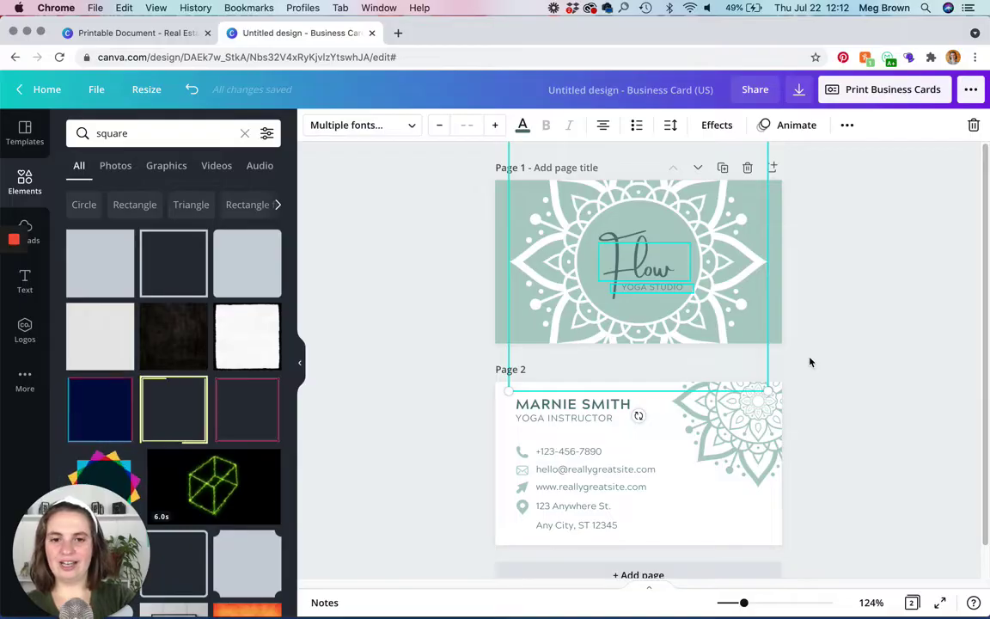
{"action": "left_click", "coordinate": [156, 41]}
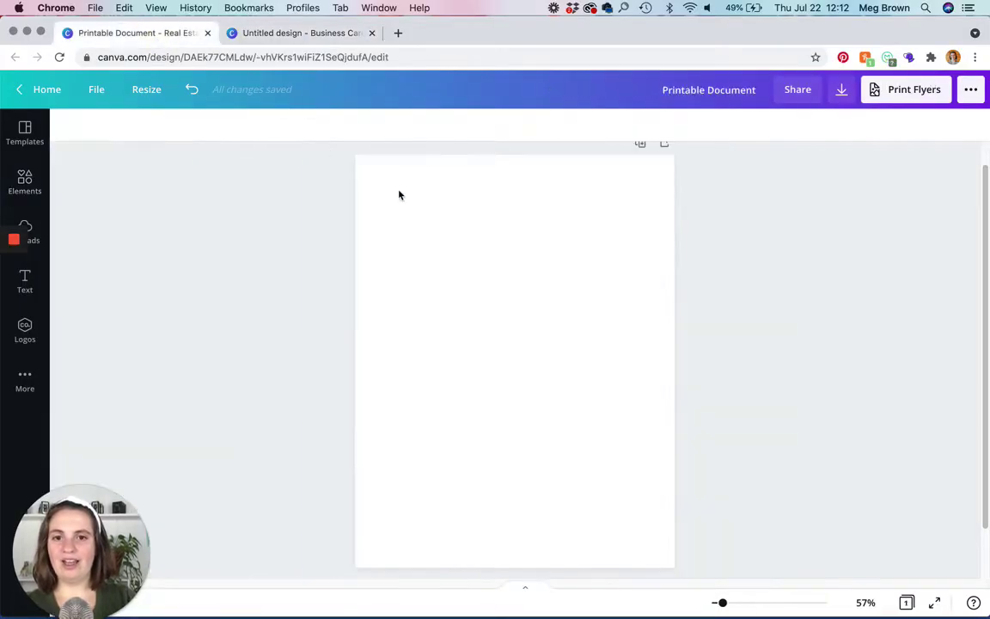
{"action": "left_click", "coordinate": [488, 256]}
{"action": "key", "text": "super+v"}
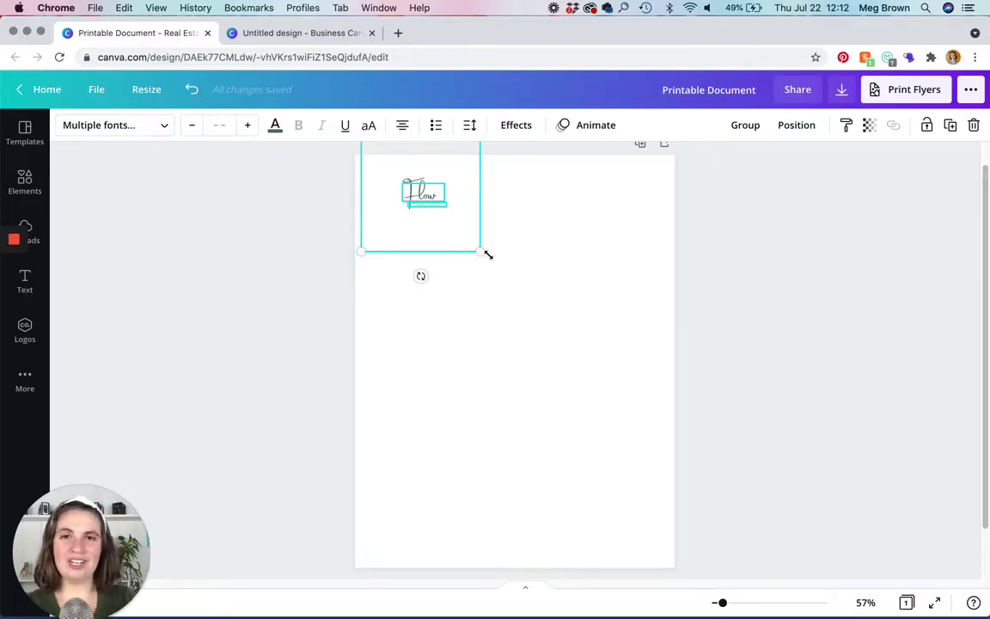
{"action": "key", "text": "Delete"}
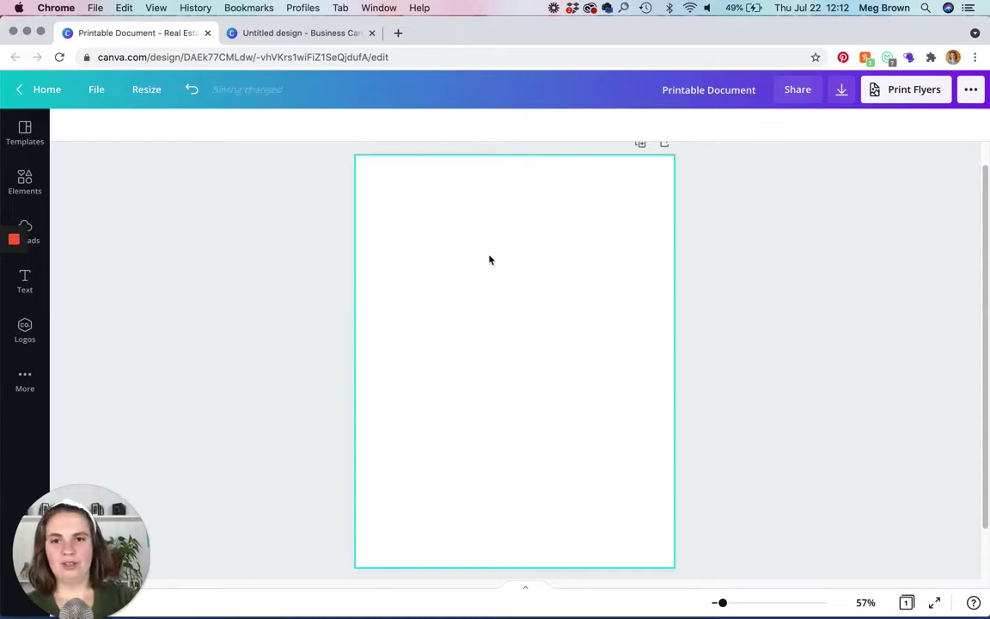
Back in the card design, marquee-select the whole front including the sage background
{"action": "left_click", "coordinate": [290, 32]}
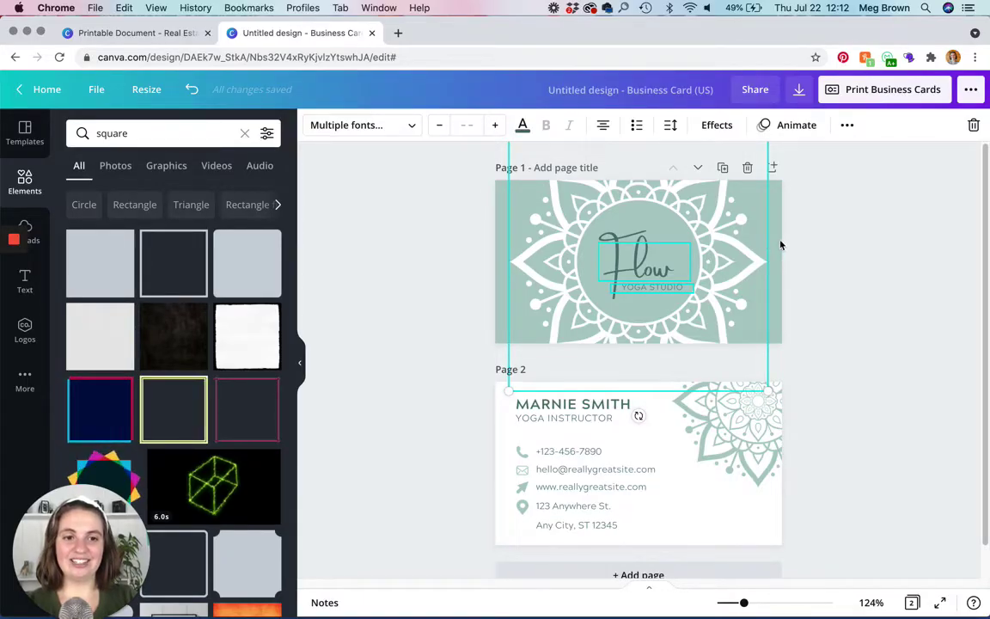
{"action": "left_click", "coordinate": [847, 255]}
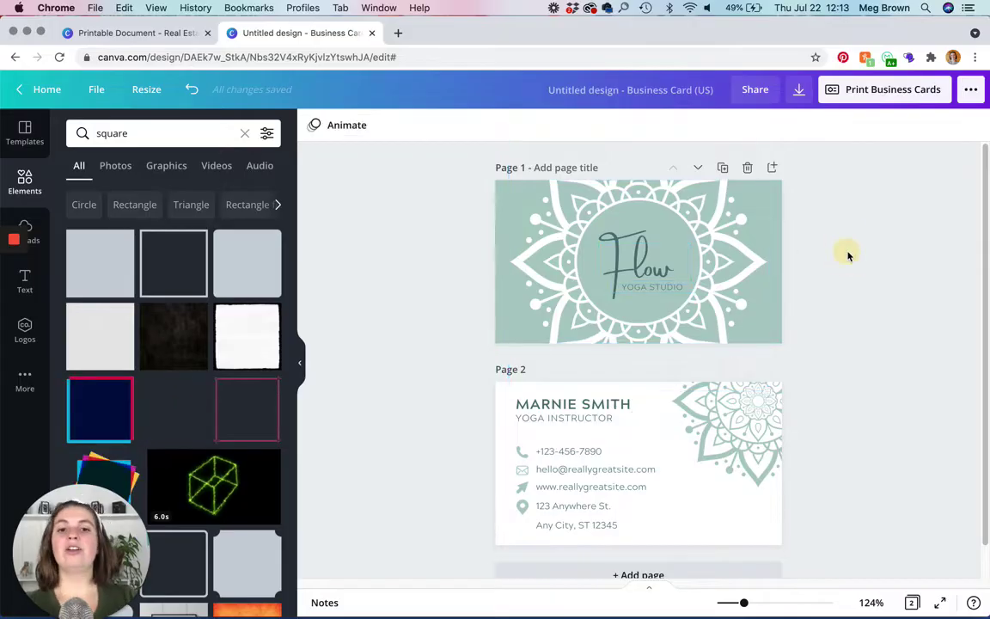
{"action": "left_click", "coordinate": [503, 211]}
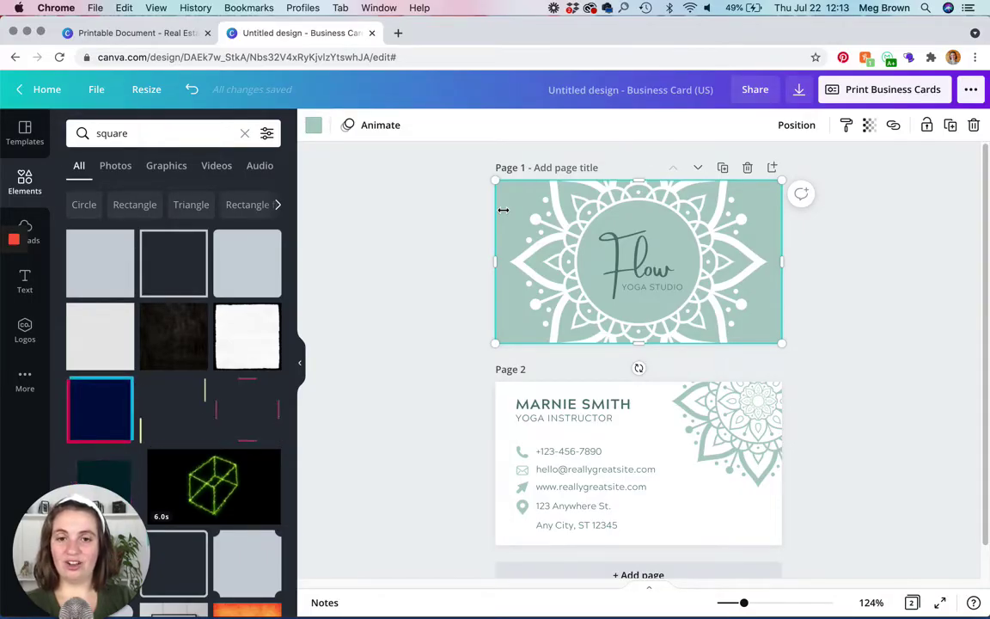
{"action": "left_click_drag", "start_coordinate": [459, 173], "coordinate": [841, 362]}
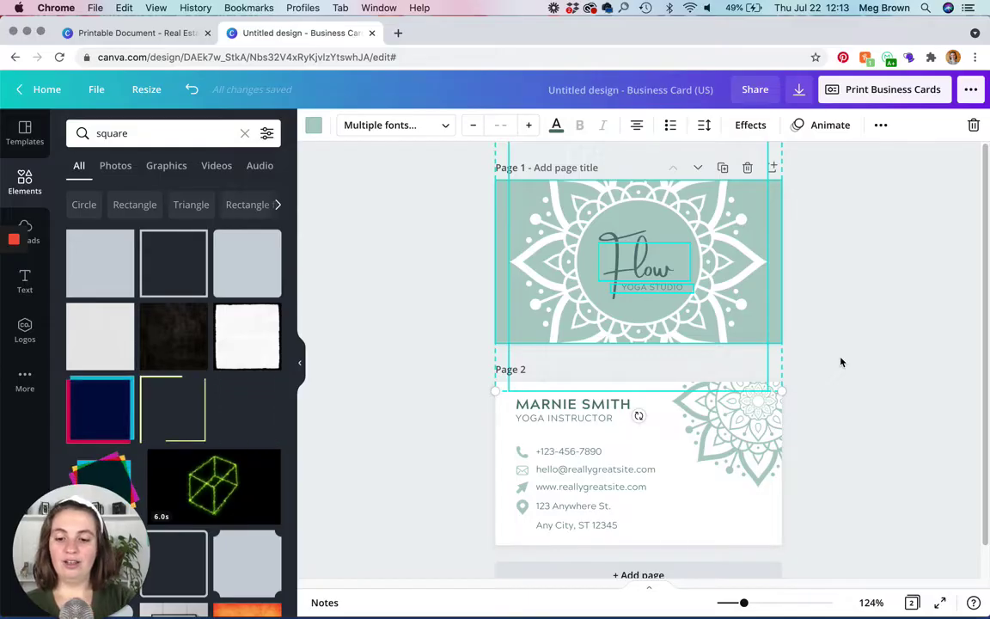
Paste the Flow card front onto the printable page and align it near the top-left corner
{"action": "left_click", "coordinate": [137, 33]}
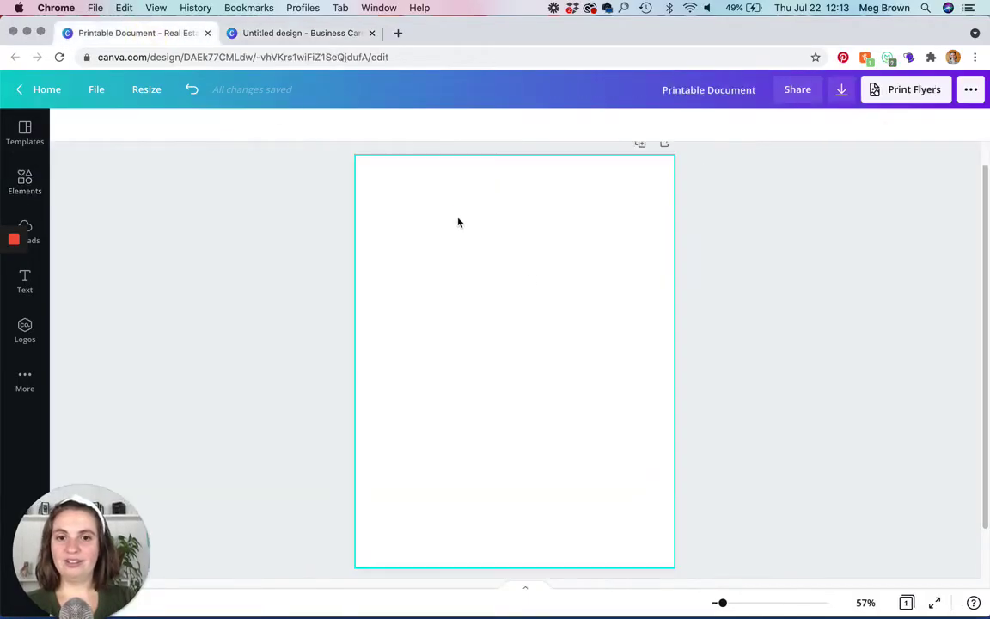
{"action": "key", "text": "super+v"}
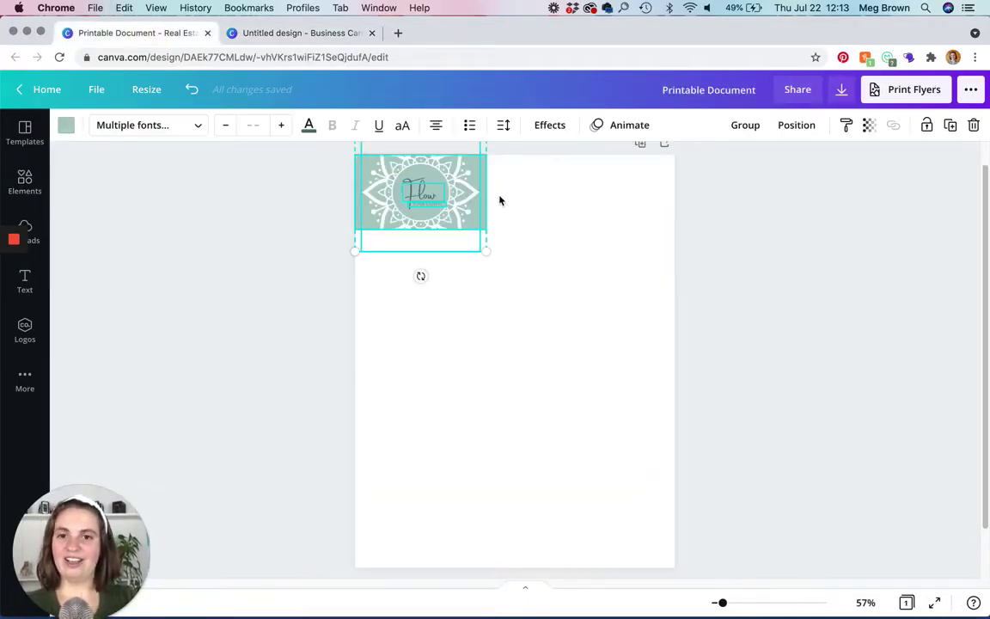
{"action": "left_click_drag", "start_coordinate": [477, 179], "coordinate": [507, 205]}
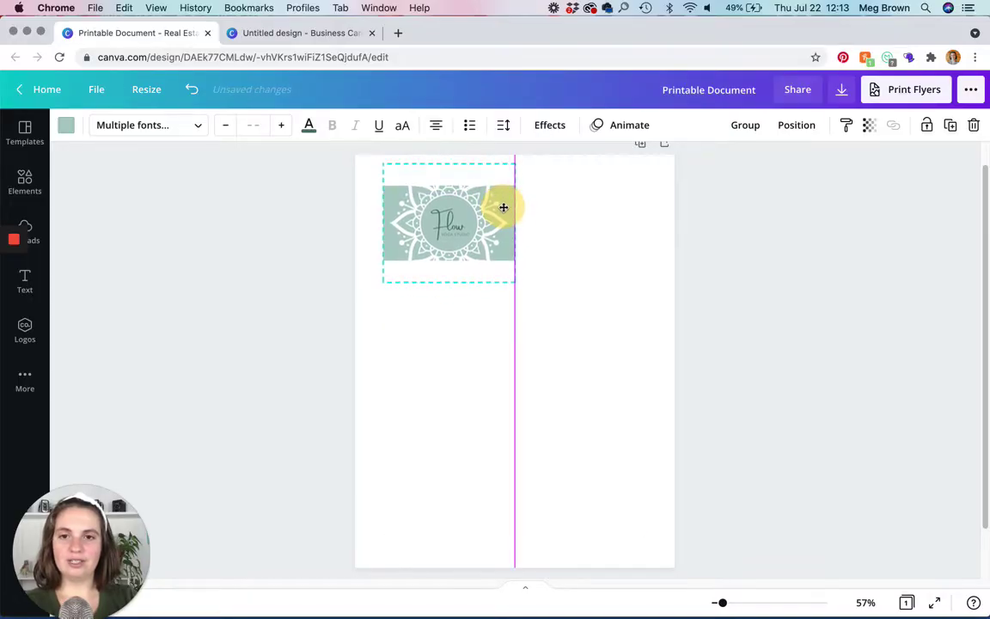
{"action": "mouse_move", "coordinate": [502, 207]}
{"action": "left_mouse_down"}
{"action": "mouse_move", "coordinate": [506, 219]}
{"action": "mouse_move", "coordinate": [505, 208]}
{"action": "left_mouse_up"}
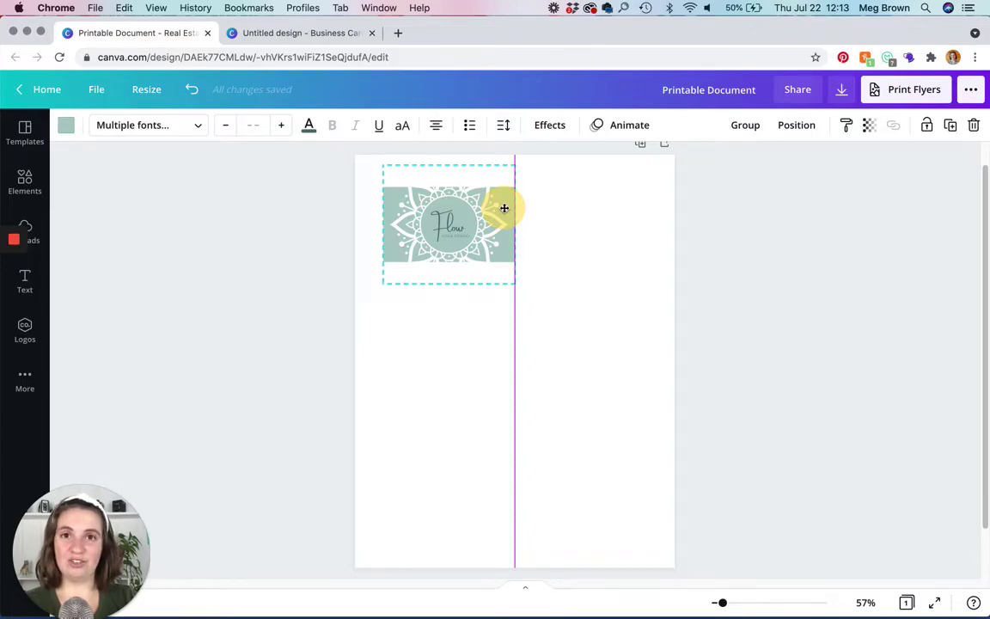
{"action": "left_click_drag", "start_coordinate": [504, 208], "coordinate": [475, 208]}
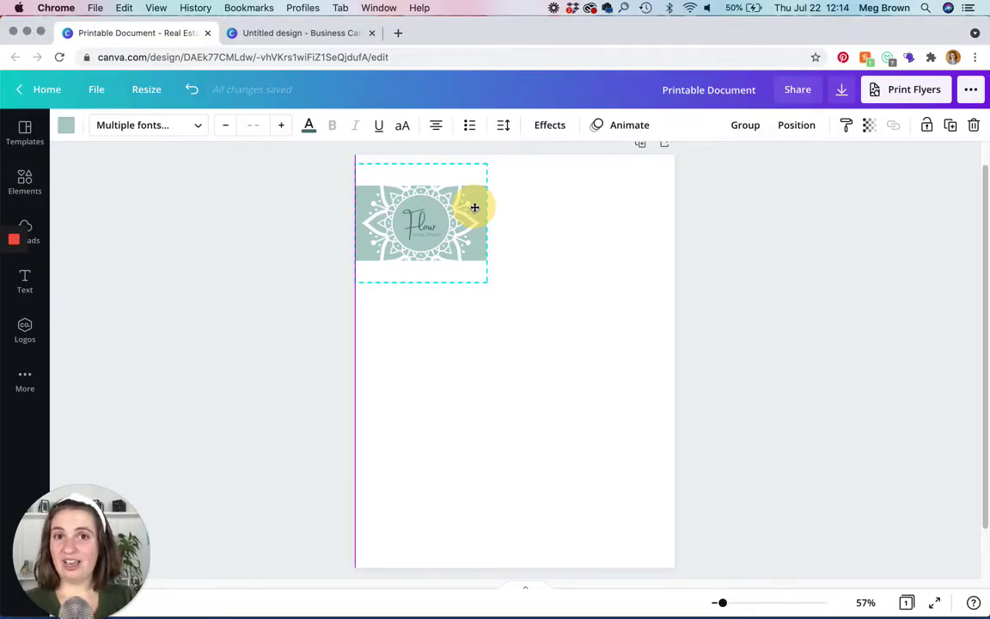
{"action": "left_click_drag", "start_coordinate": [471, 204], "coordinate": [502, 209]}
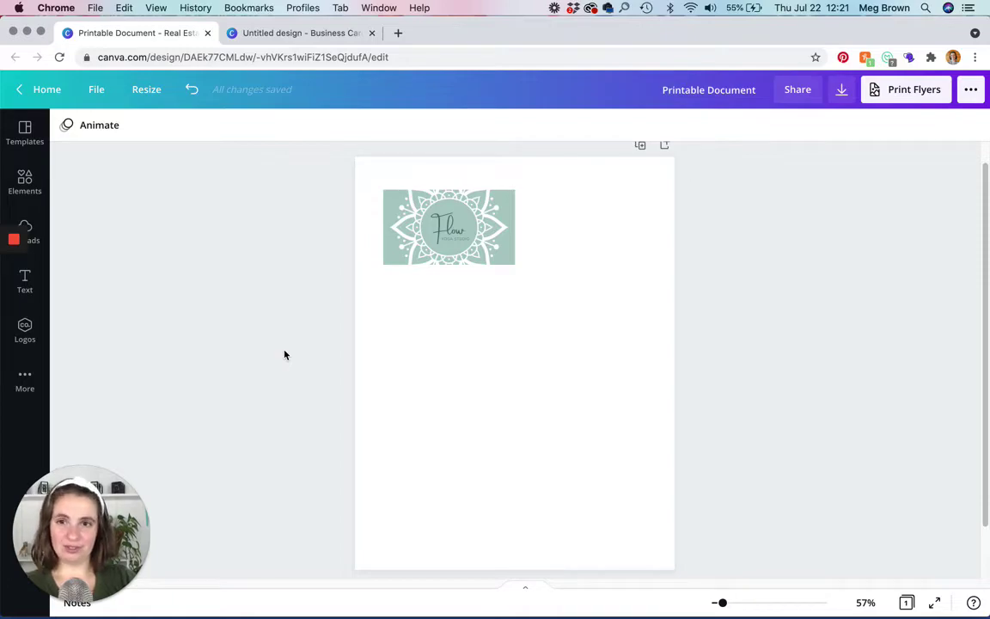
In the Business Card design, hide the side panel and marquee-select everything on the card back
{"action": "left_click", "coordinate": [287, 32]}
{"action": "left_click", "coordinate": [299, 362]}
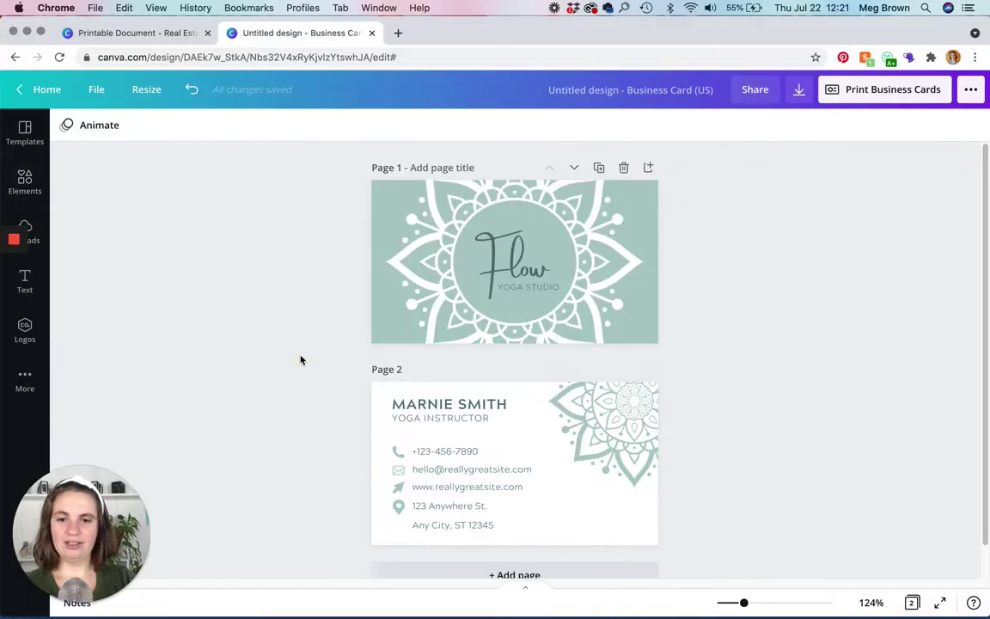
{"action": "scroll", "coordinate": [314, 358], "scroll_direction": "down", "scroll_amount": 1}
{"action": "left_click_drag", "start_coordinate": [320, 359], "coordinate": [718, 524]}
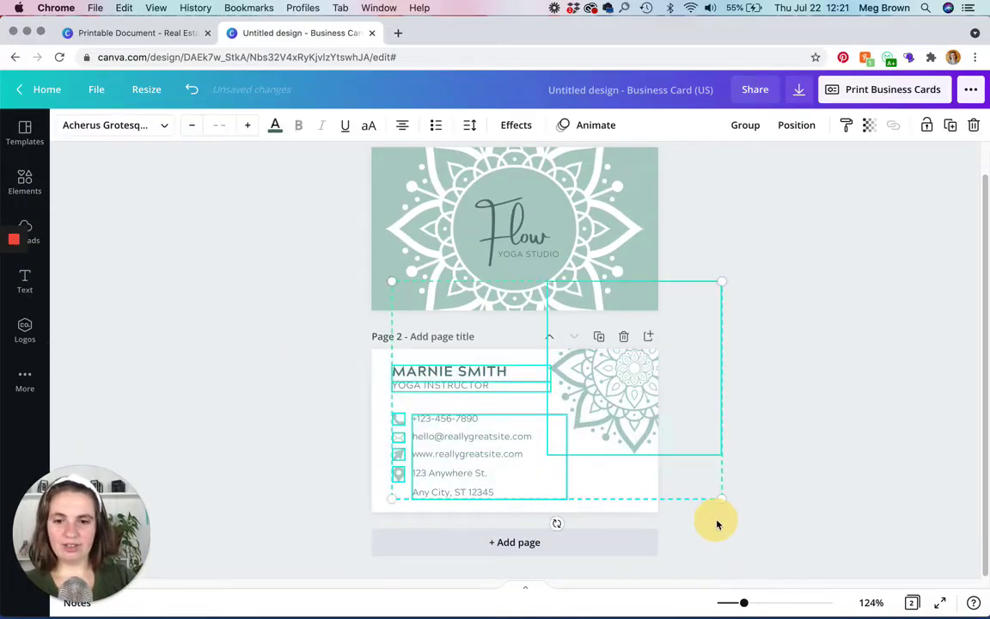
Paste the card back beside the front on the printable page, then cut it off again
{"action": "left_click", "coordinate": [137, 33]}
{"action": "key", "text": "super+v"}
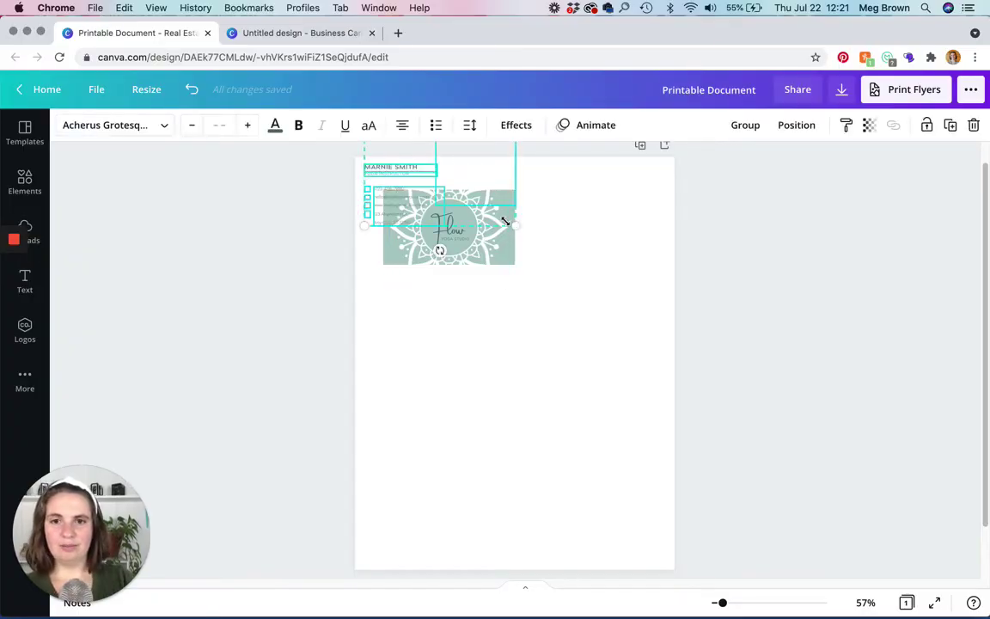
{"action": "left_click_drag", "start_coordinate": [376, 167], "coordinate": [531, 207]}
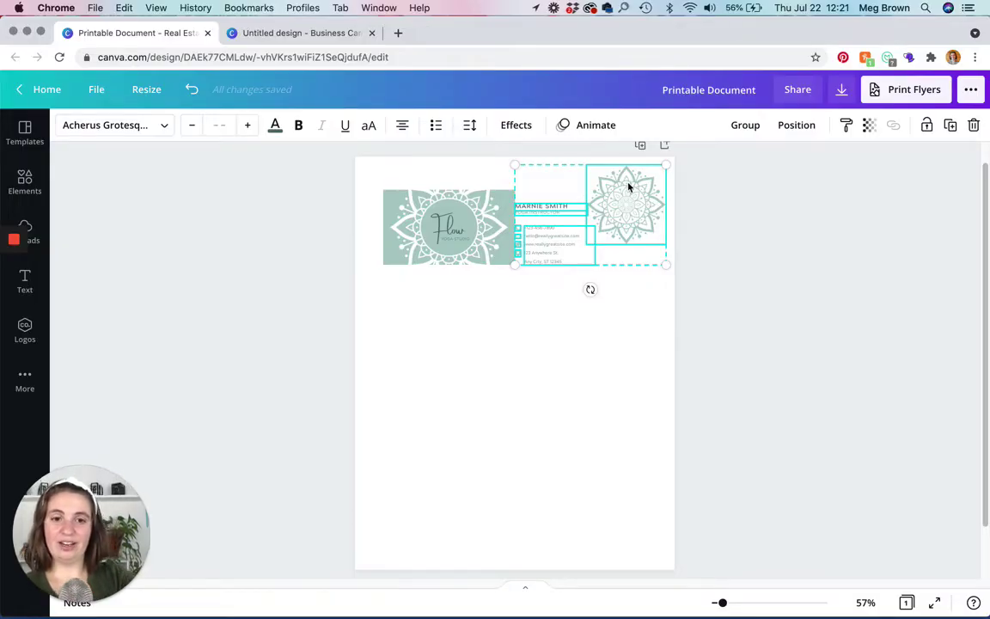
{"action": "key", "text": "super+x"}
{"action": "left_click", "coordinate": [273, 41]}
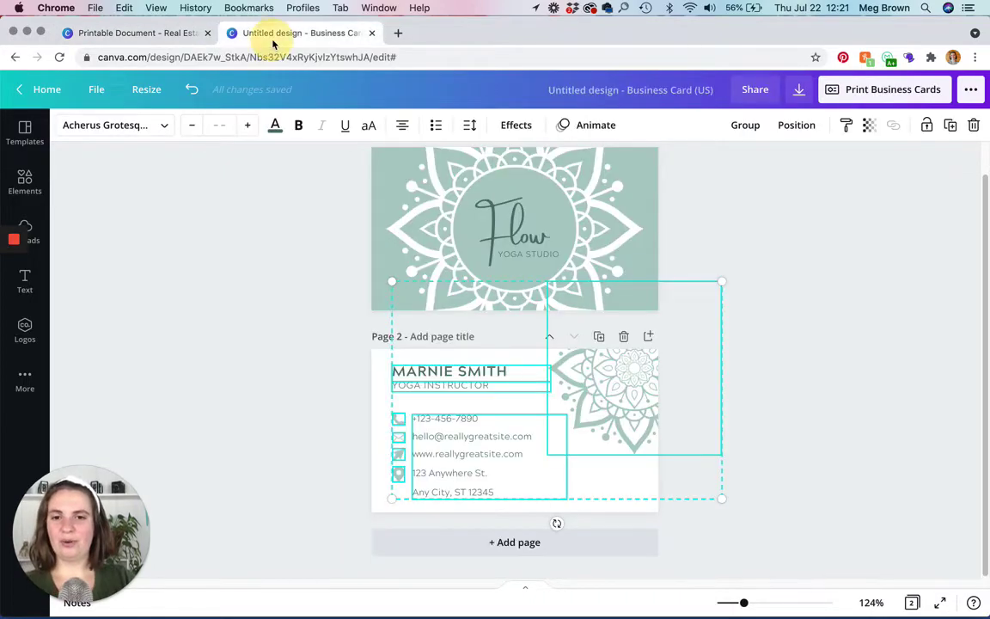
{"action": "left_click", "coordinate": [290, 453]}
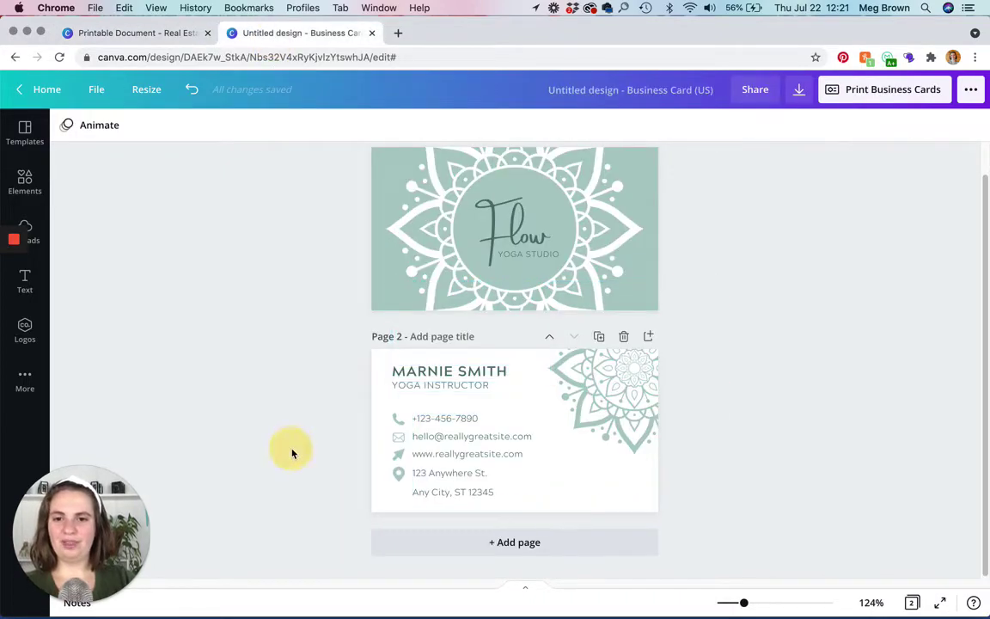
Search Elements for 'line' and add a plain line to the card back
{"action": "left_click", "coordinate": [17, 183]}
{"action": "left_click", "coordinate": [119, 133]}
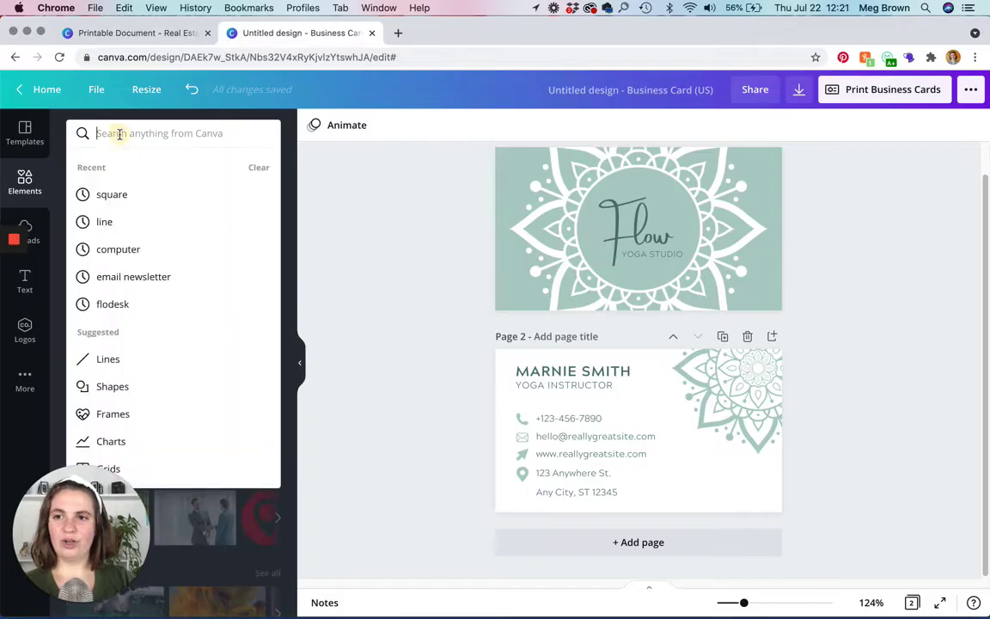
{"action": "type", "text": "line"}
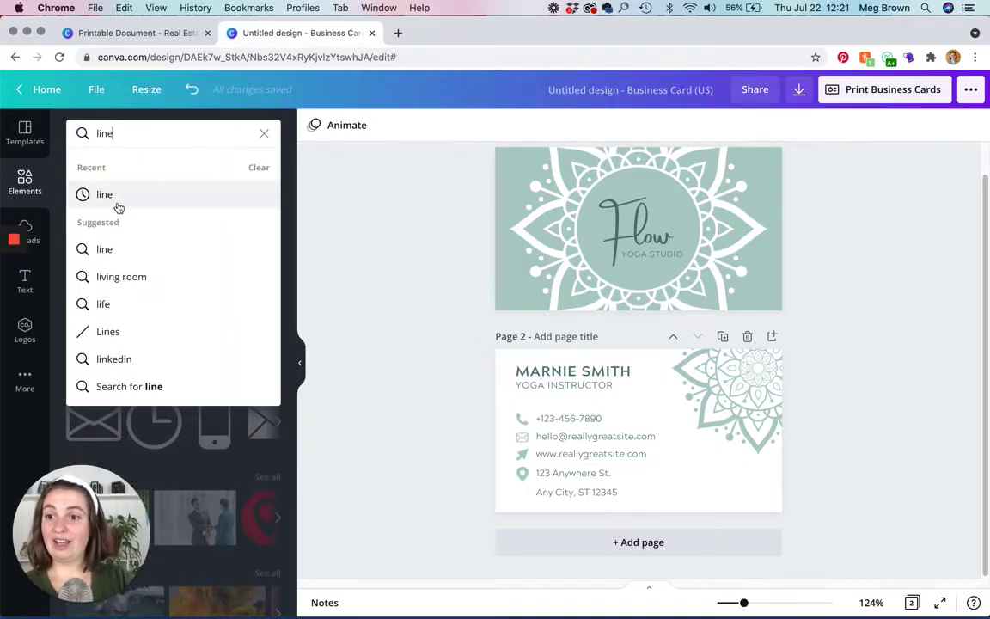
{"action": "left_click", "coordinate": [118, 206]}
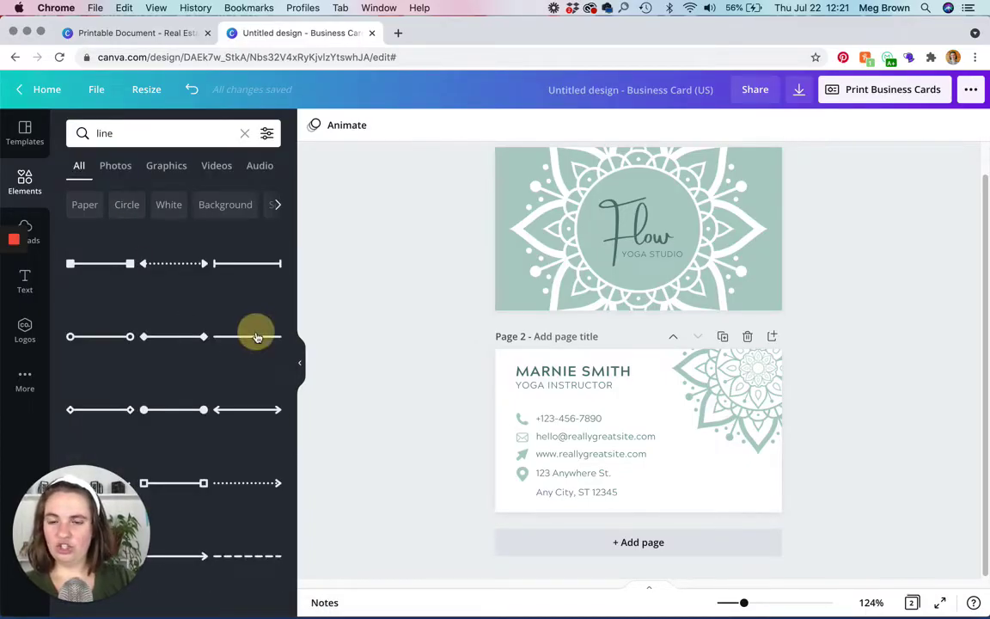
{"action": "left_click", "coordinate": [256, 336]}
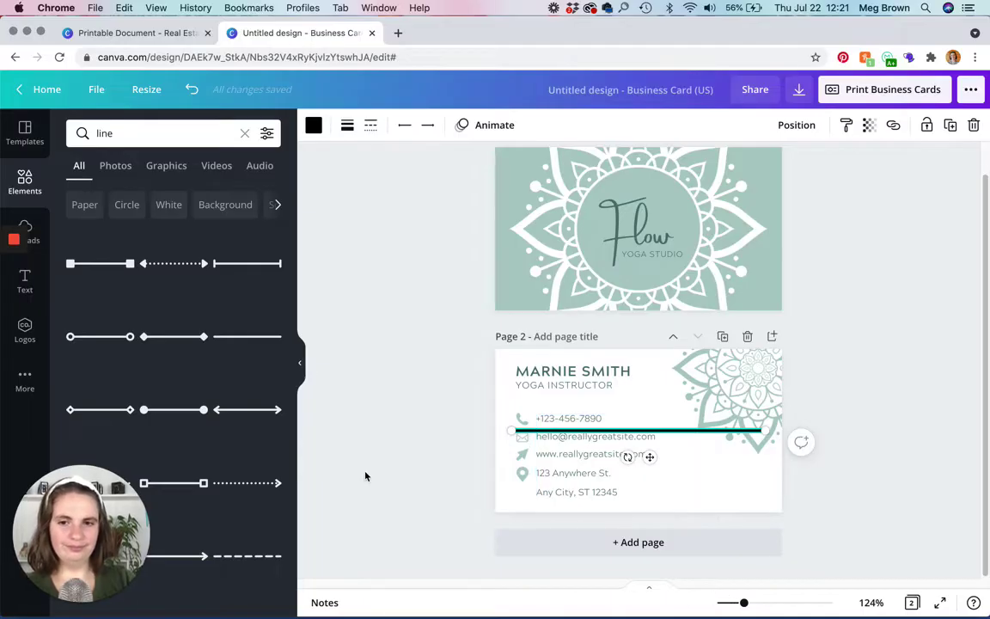
Zoom in to 214% and stretch the line along the card back's top edge
{"action": "left_click", "coordinate": [299, 362]}
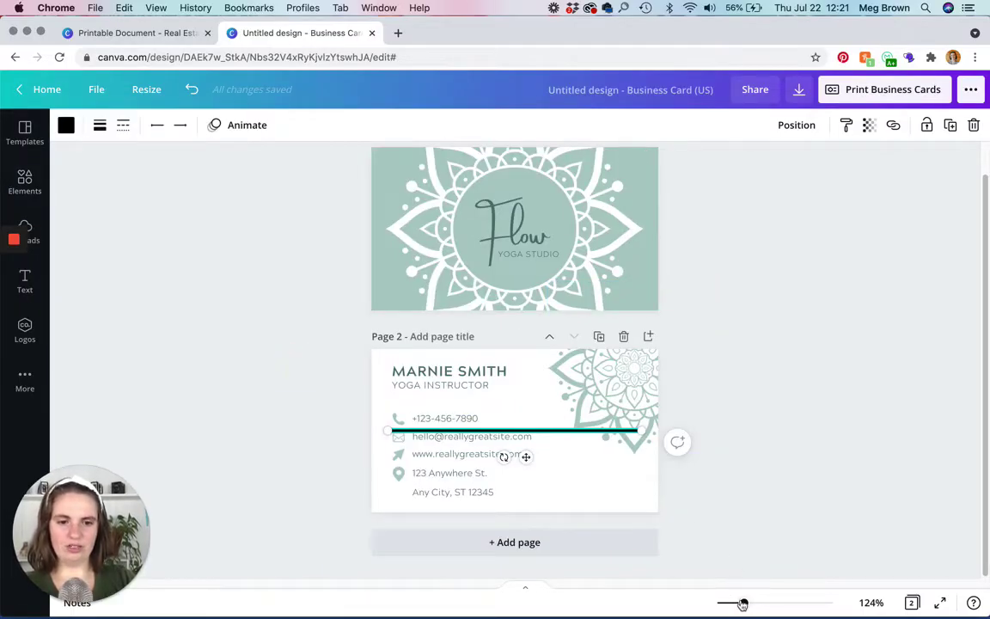
{"action": "left_click_drag", "start_coordinate": [742, 604], "coordinate": [765, 602]}
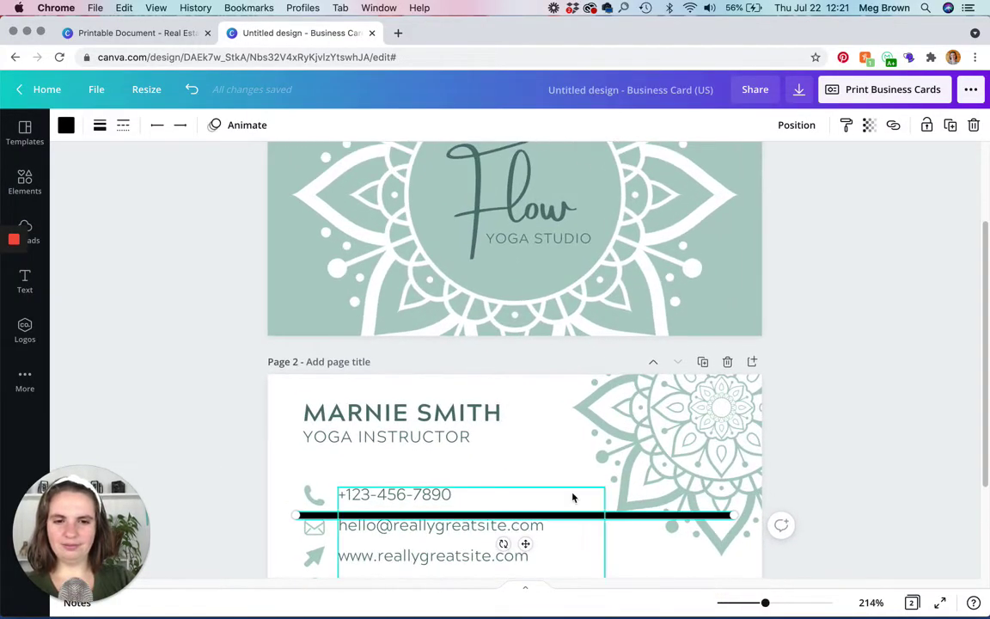
{"action": "scroll", "coordinate": [573, 497], "scroll_direction": "down", "scroll_amount": 2}
{"action": "left_click_drag", "start_coordinate": [599, 411], "coordinate": [577, 295]}
{"action": "left_click_drag", "start_coordinate": [703, 294], "coordinate": [761, 295]}
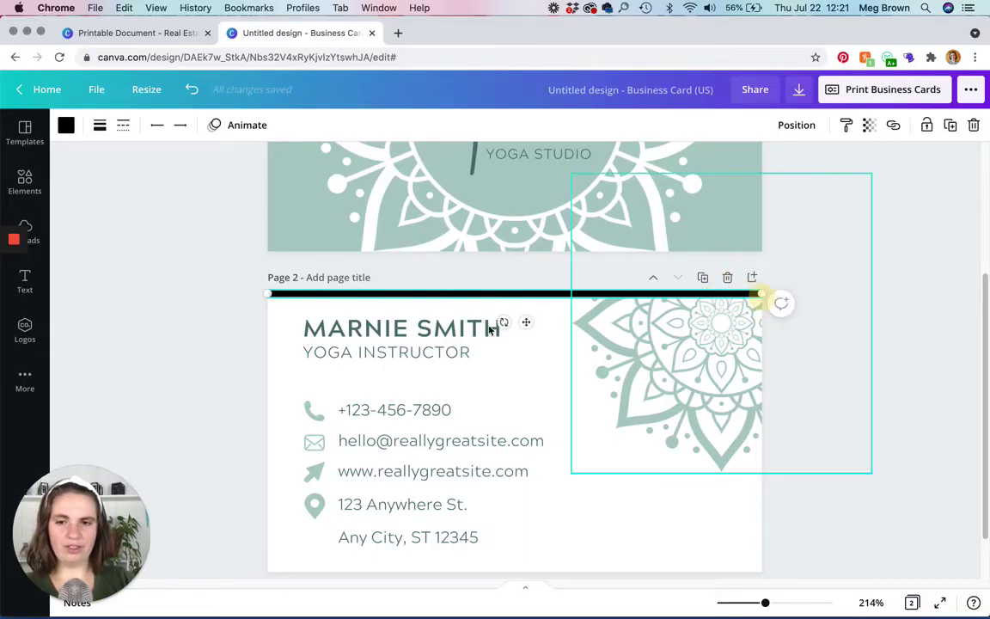
Reduce the line weight from 5 to 1 and settle it on the top edge
{"action": "left_click", "coordinate": [98, 125]}
{"action": "left_click_drag", "start_coordinate": [183, 168], "coordinate": [168, 171]}
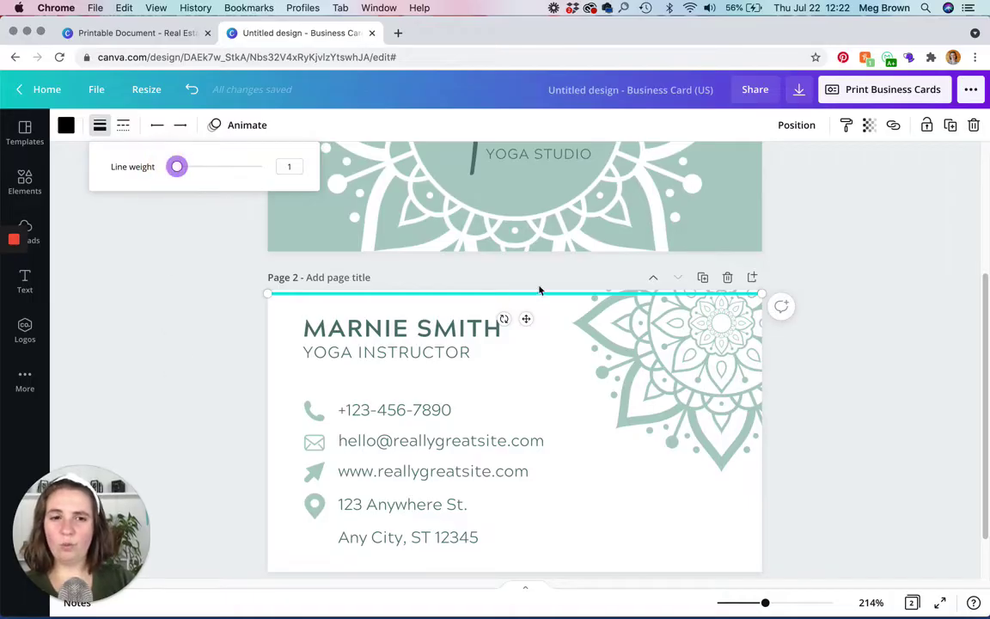
{"action": "left_click", "coordinate": [282, 330]}
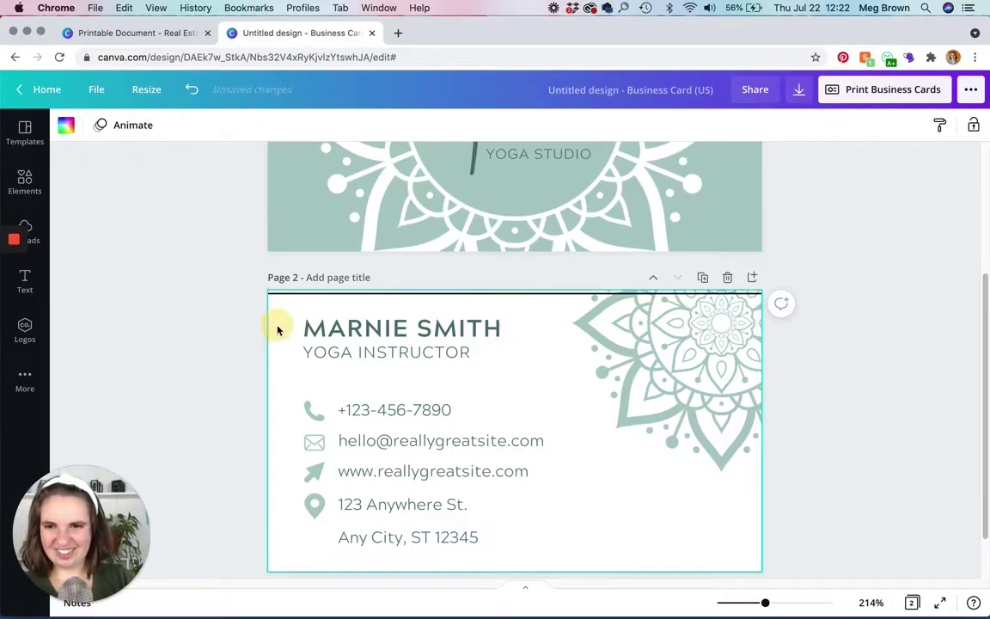
{"action": "left_click", "coordinate": [376, 296]}
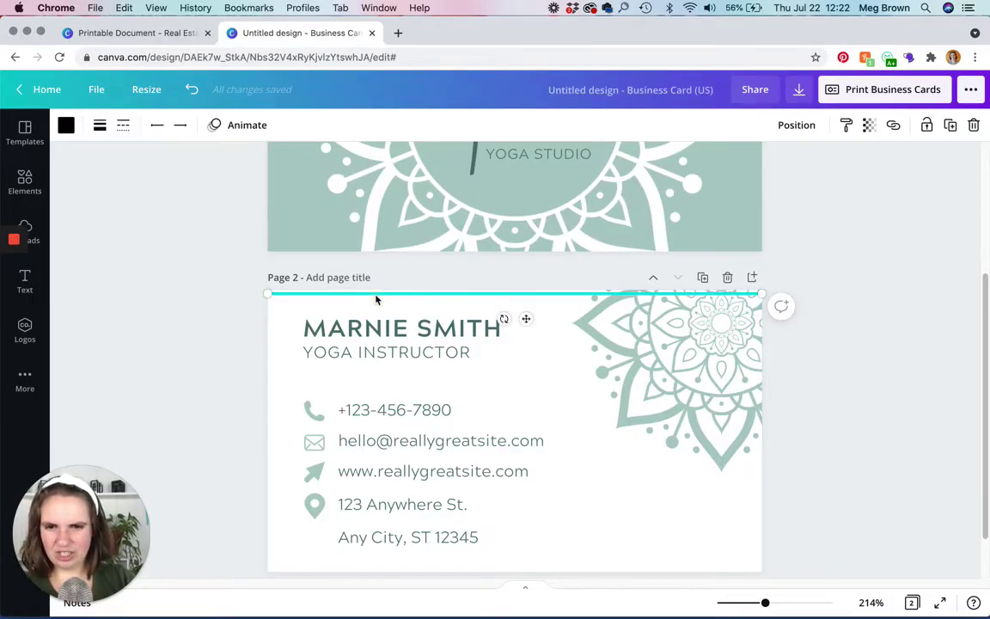
{"action": "left_click_drag", "start_coordinate": [376, 293], "coordinate": [376, 294]}
{"action": "left_click", "coordinate": [259, 336]}
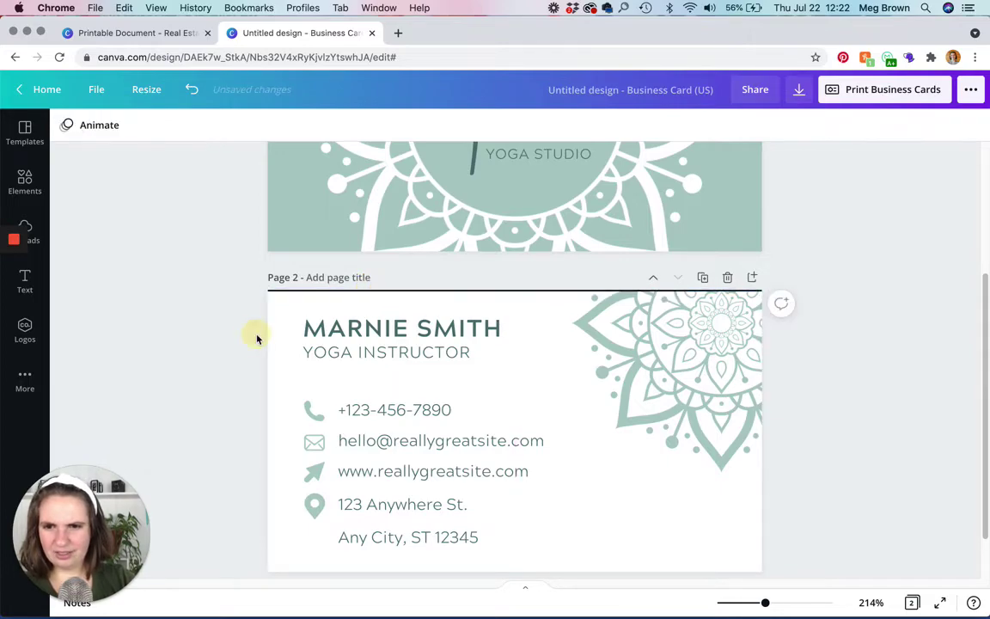
{"action": "left_click", "coordinate": [528, 290]}
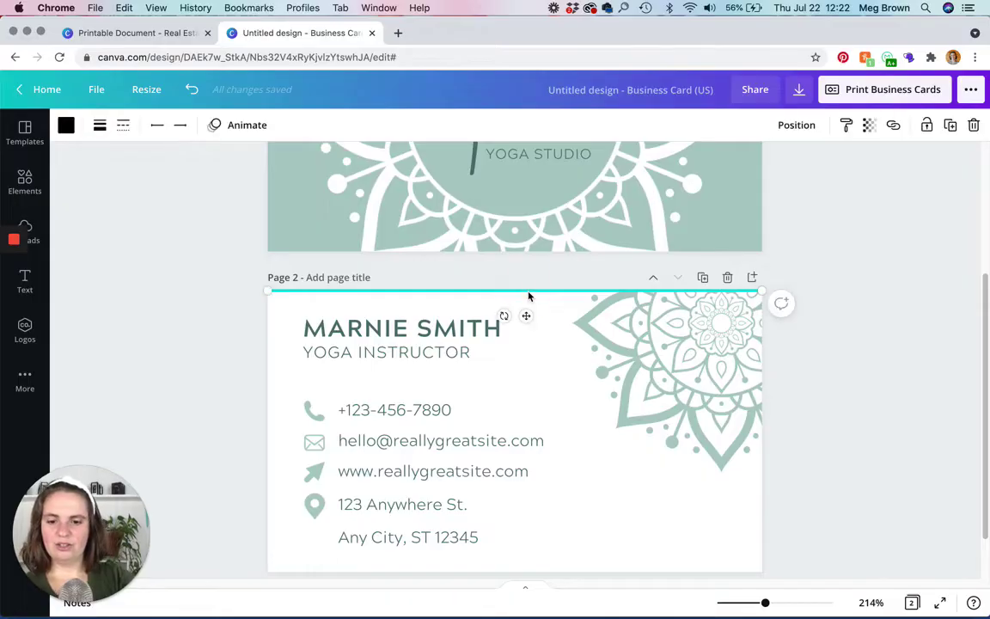
Try moving and rotating the top line, then undo back to the horizontal line
{"action": "left_click_drag", "start_coordinate": [528, 290], "coordinate": [503, 572]}
{"action": "key", "text": "super+z"}
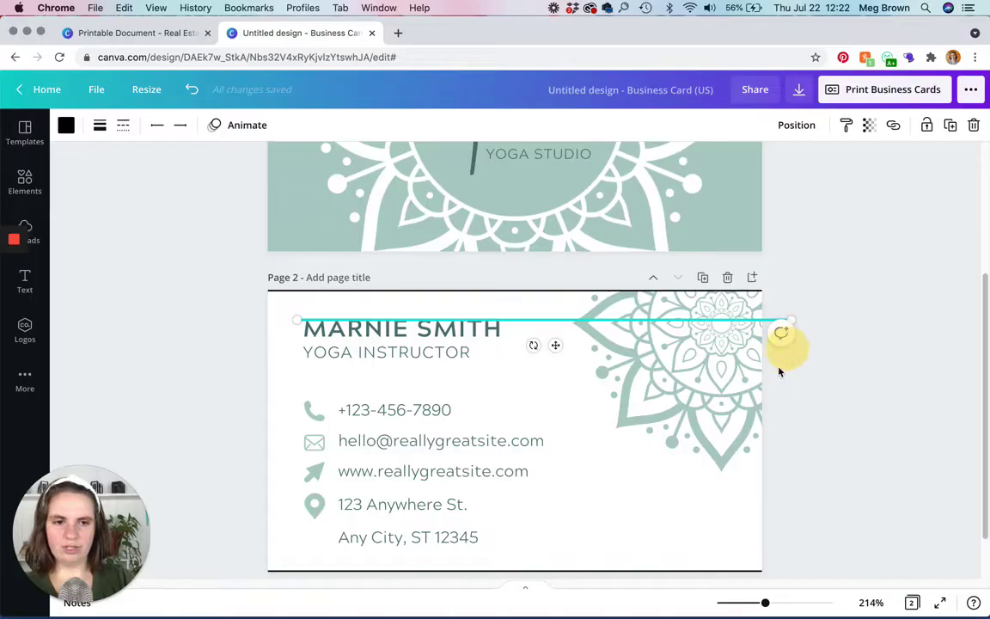
{"action": "left_click_drag", "start_coordinate": [289, 320], "coordinate": [789, 175]}
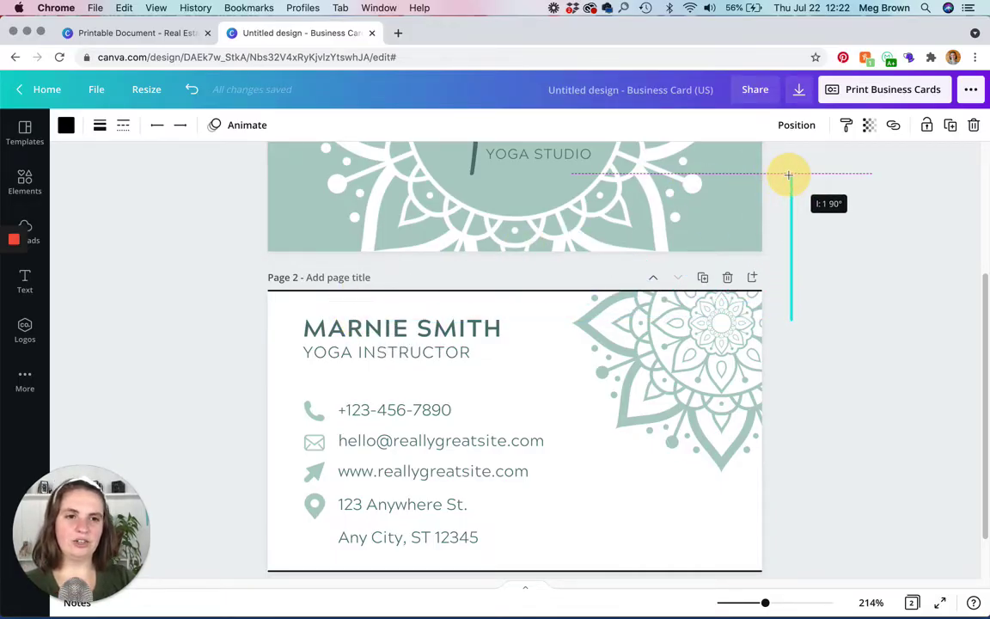
{"action": "left_click_drag", "start_coordinate": [789, 174], "coordinate": [789, 175]}
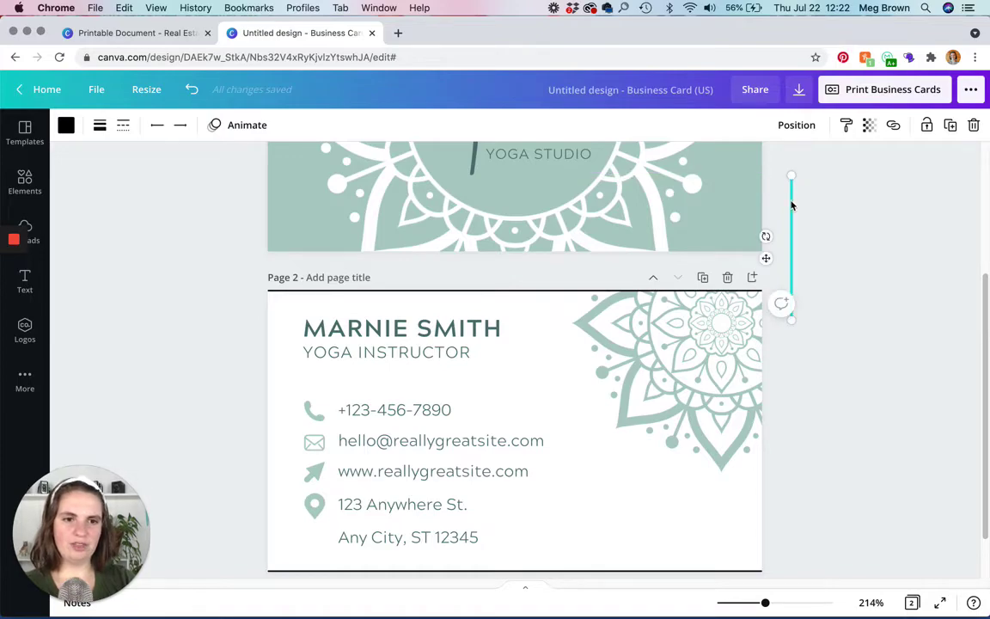
{"action": "left_click", "coordinate": [787, 283]}
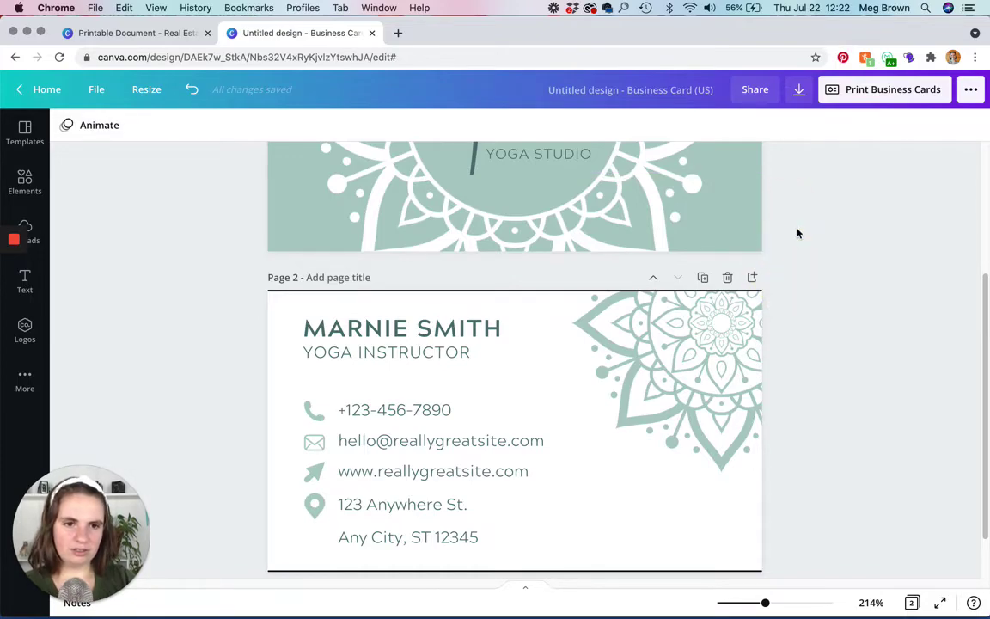
{"action": "key", "text": "super+z"}
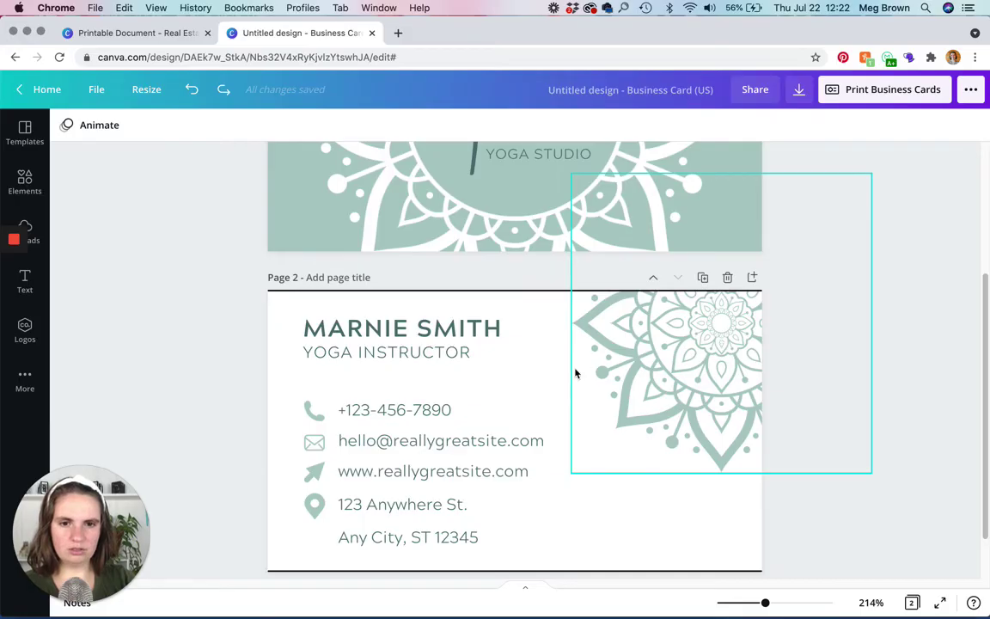
{"action": "key", "text": "super+z"}
Turn a line vertical, fit it to the card's full height, and place lines on the side edges
{"action": "left_click", "coordinate": [524, 324]}
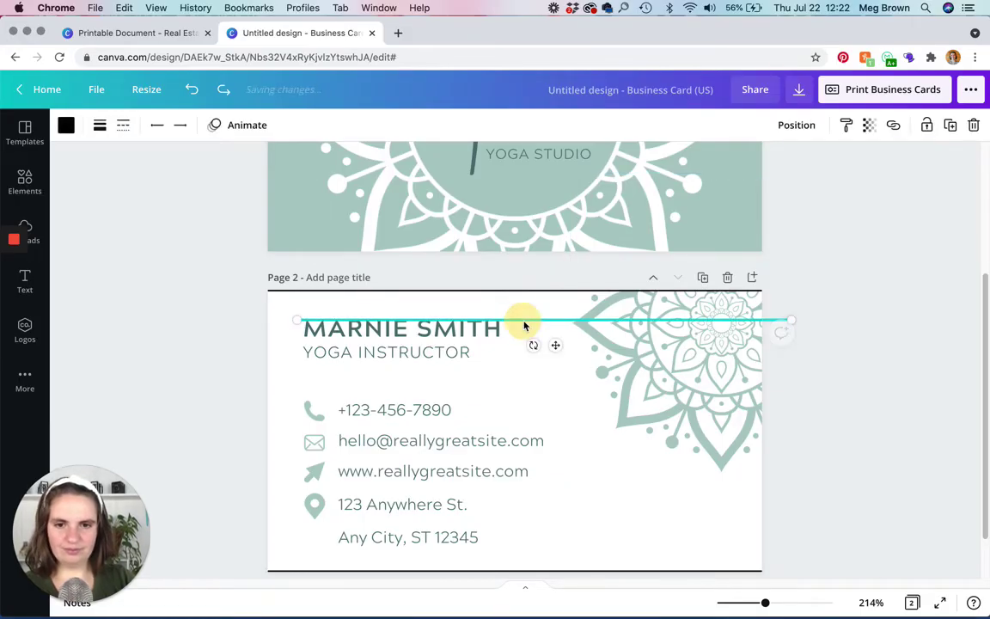
{"action": "left_click_drag", "start_coordinate": [782, 324], "coordinate": [288, 509]}
{"action": "left_click_drag", "start_coordinate": [300, 436], "coordinate": [273, 401]}
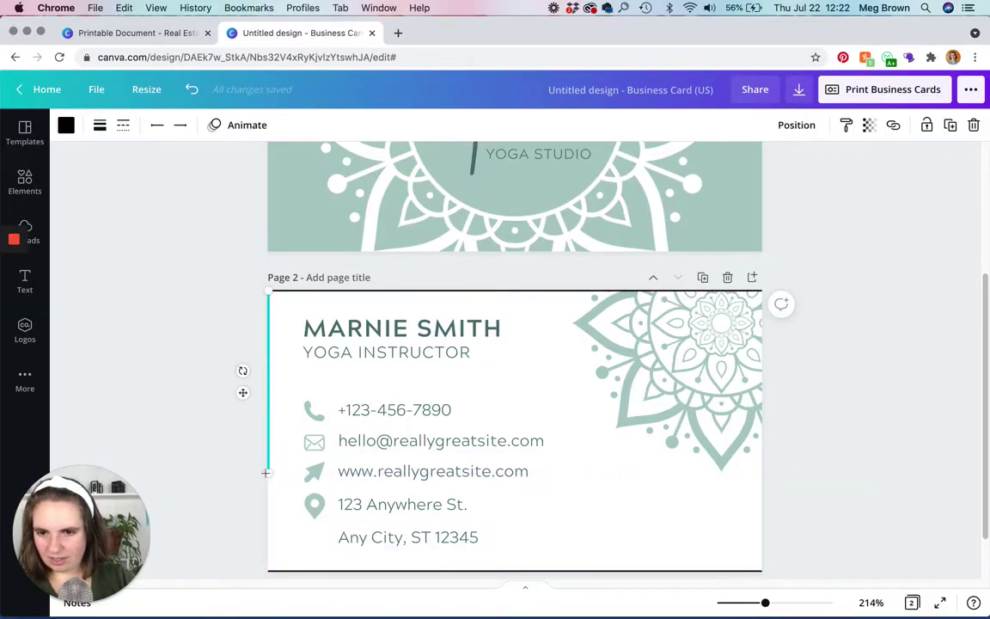
{"action": "left_click_drag", "start_coordinate": [267, 472], "coordinate": [303, 568]}
{"action": "left_click_drag", "start_coordinate": [298, 408], "coordinate": [760, 376]}
{"action": "left_click", "coordinate": [842, 378]}
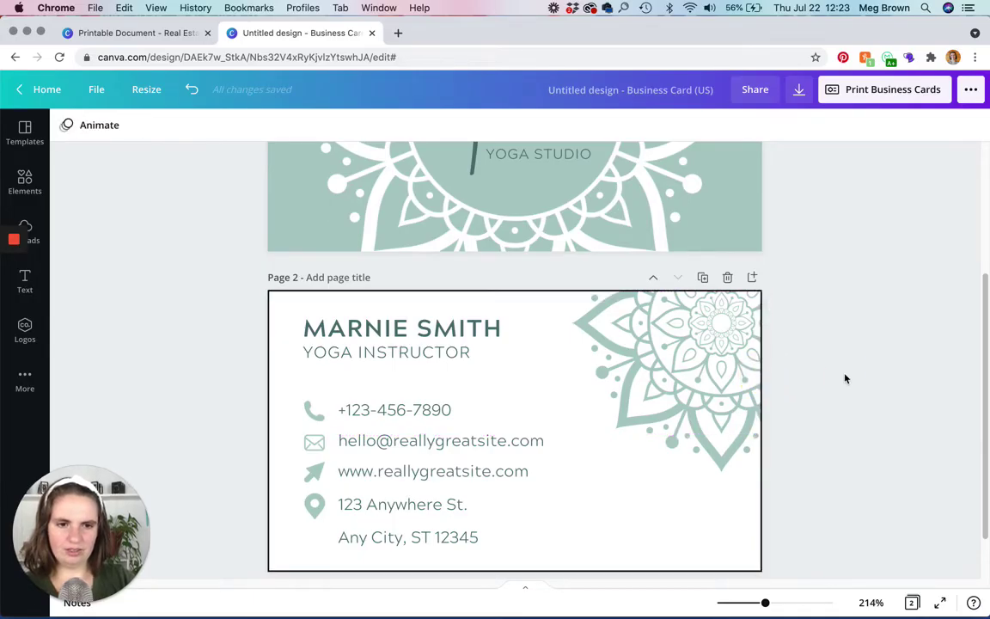
Copy the bordered card back and paste it beside the Flow card front on the printable page
{"action": "scroll", "coordinate": [179, 292], "scroll_direction": "down", "scroll_amount": 1}
{"action": "left_click_drag", "start_coordinate": [213, 257], "coordinate": [828, 564]}
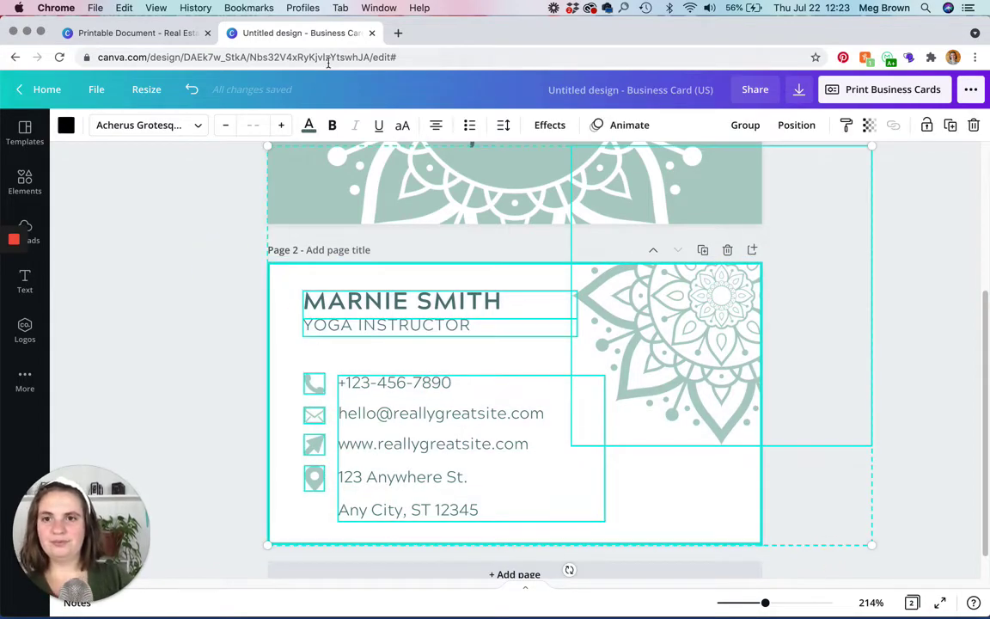
{"action": "left_click", "coordinate": [136, 32]}
{"action": "left_click", "coordinate": [625, 344]}
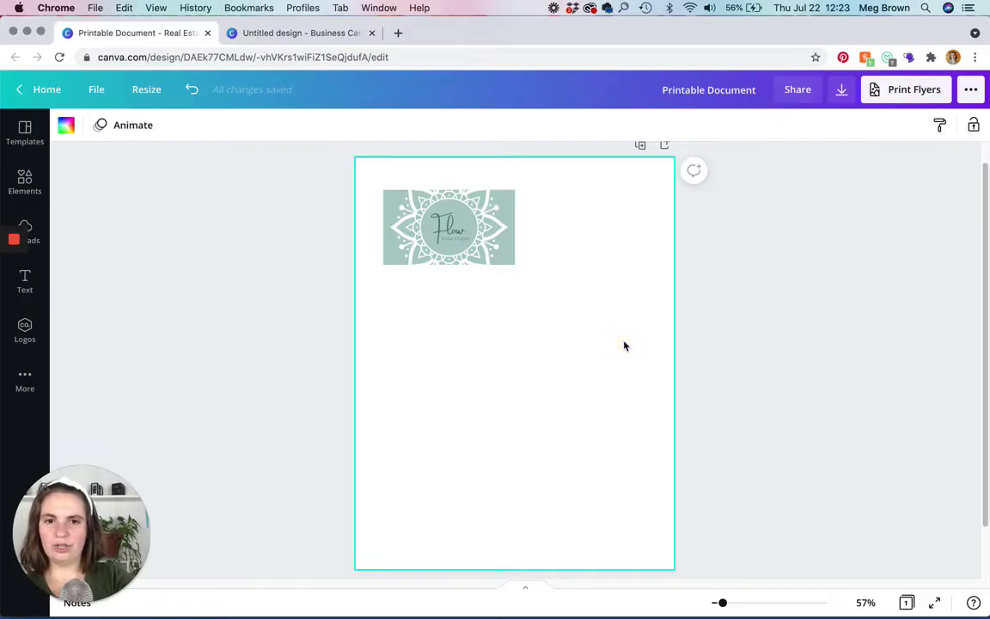
{"action": "key", "text": "super+v"}
{"action": "left_click_drag", "start_coordinate": [469, 178], "coordinate": [541, 204]}
{"action": "left_click", "coordinate": [485, 350]}
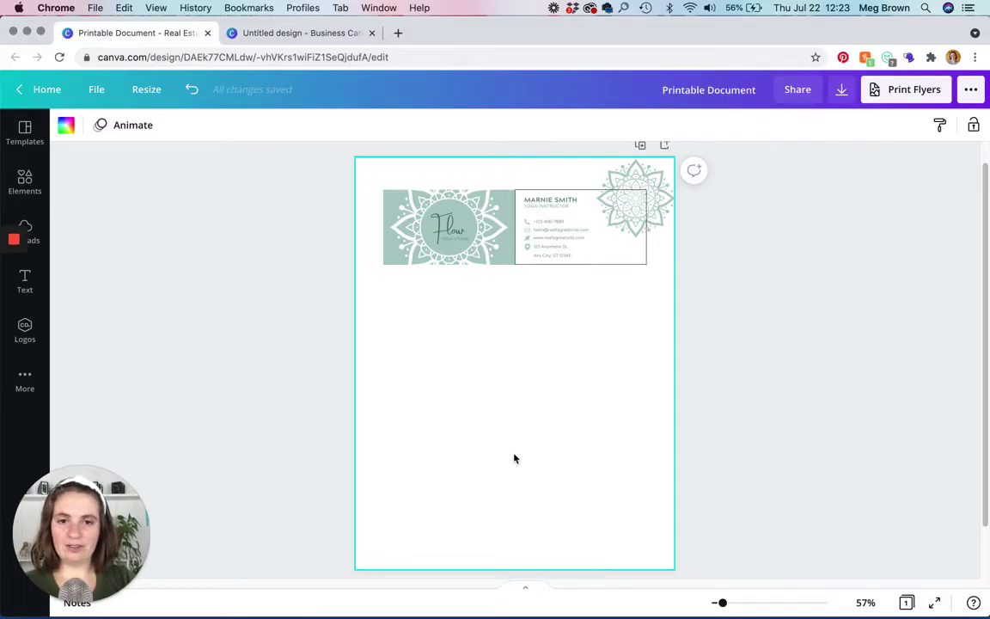
Duplicate the front-and-back card pair with Cmd+D and position the copy below the original
{"action": "left_click_drag", "start_coordinate": [370, 172], "coordinate": [683, 296]}
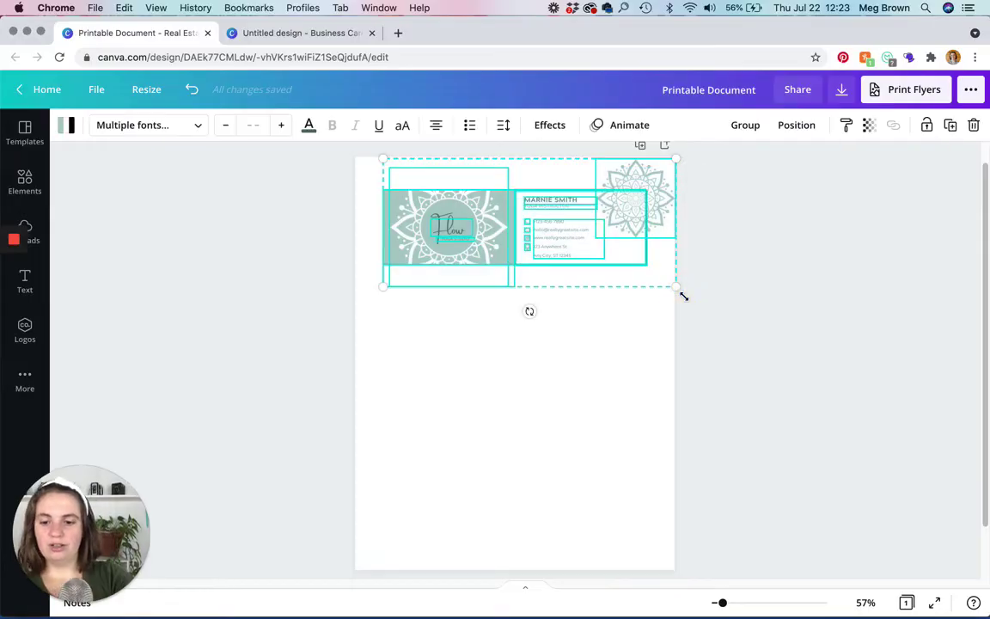
{"action": "key", "text": "super+d"}
{"action": "left_click_drag", "start_coordinate": [491, 205], "coordinate": [482, 266]}
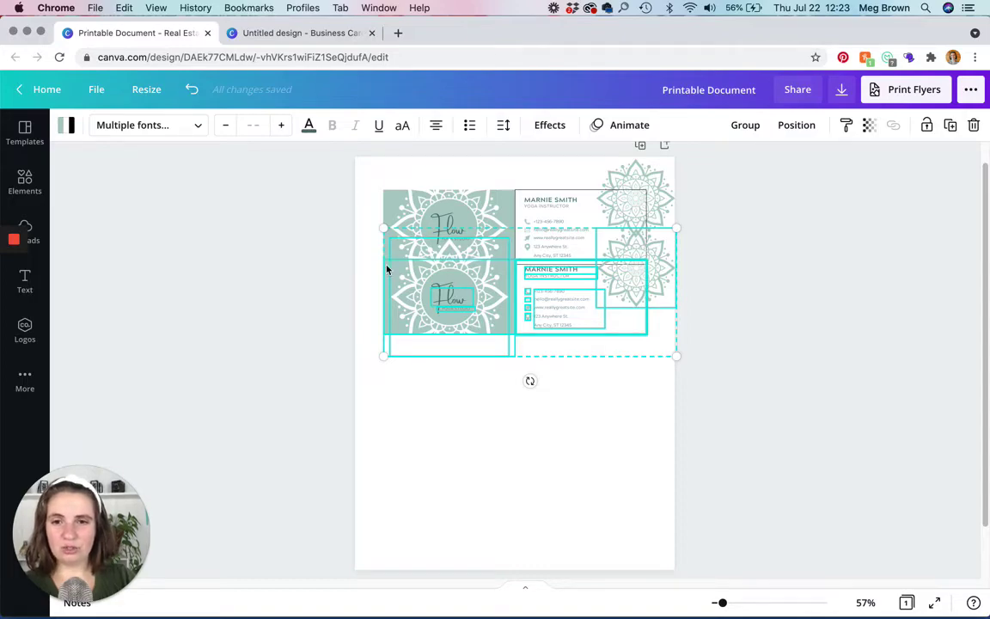
{"action": "left_click_drag", "start_coordinate": [387, 270], "coordinate": [385, 295]}
{"action": "key", "text": "super+z"}
{"action": "left_click", "coordinate": [661, 409]}
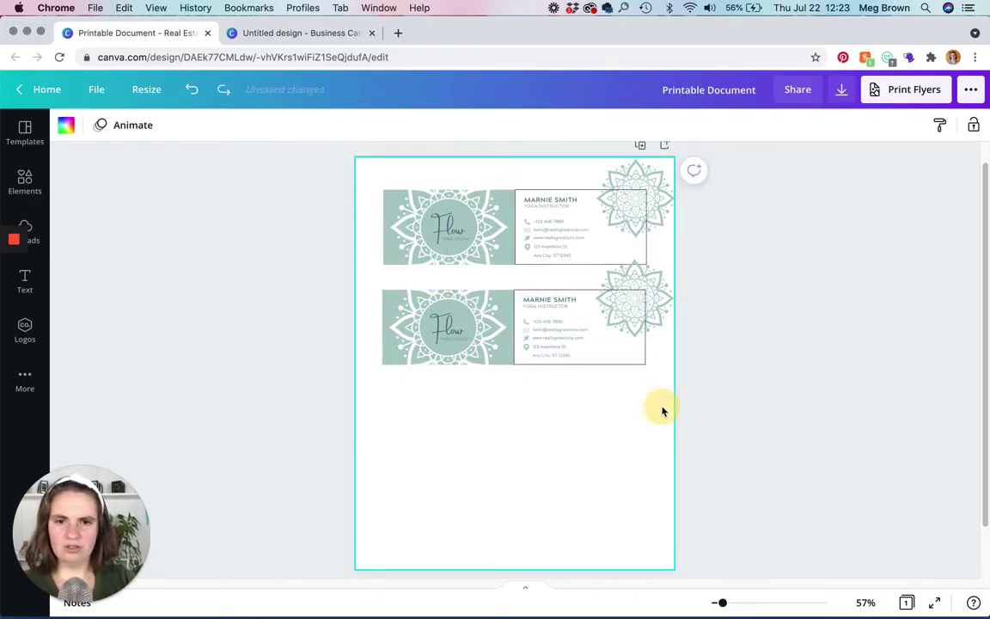
{"action": "left_click_drag", "start_coordinate": [650, 412], "coordinate": [411, 287]}
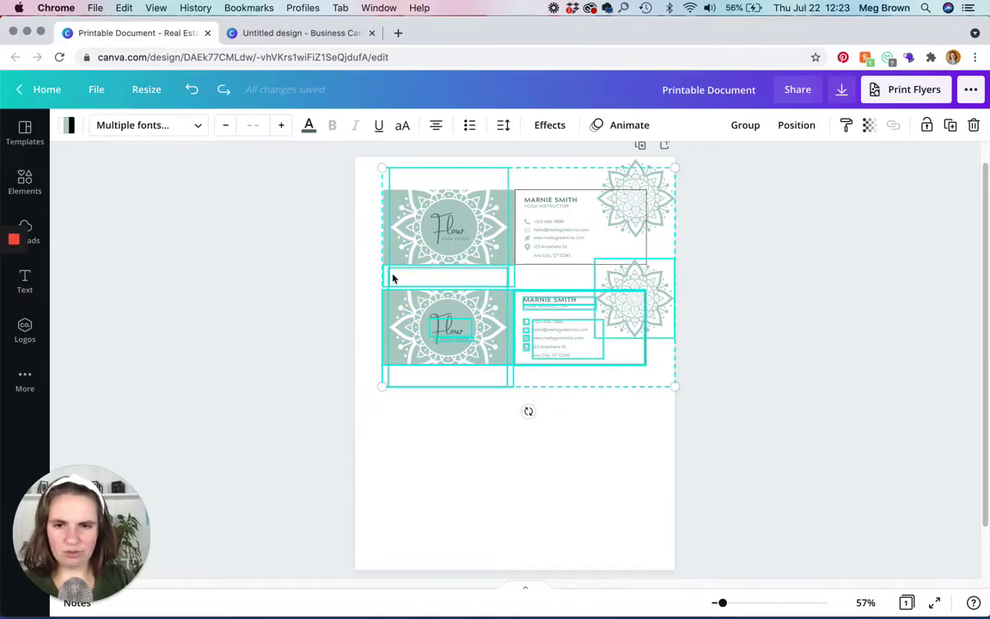
{"action": "left_click", "coordinate": [343, 262]}
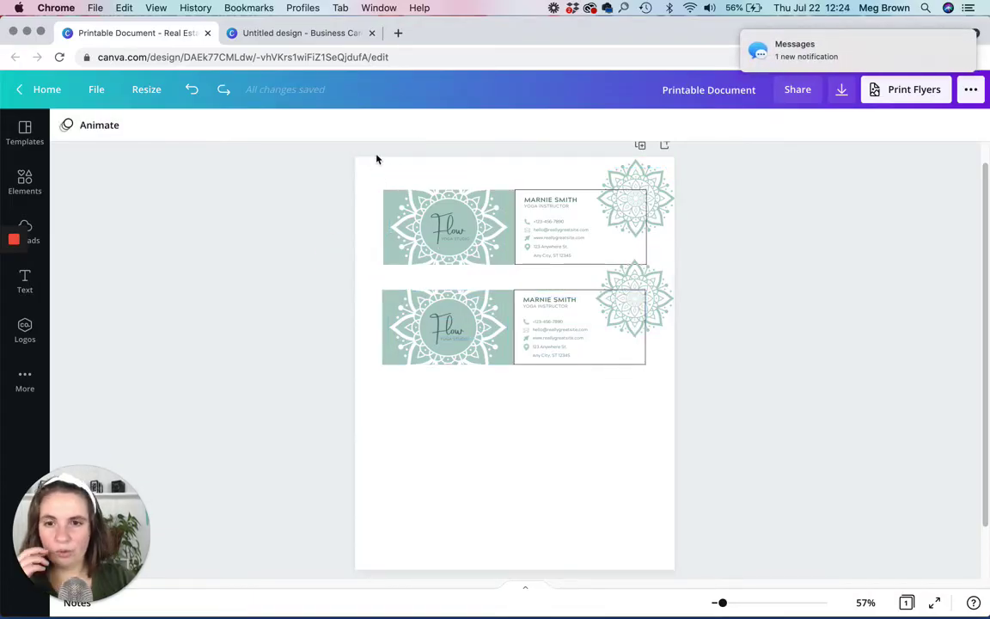
Lock the top card pair, then realign the second pair beneath it
{"action": "left_click_drag", "start_coordinate": [378, 160], "coordinate": [660, 249]}
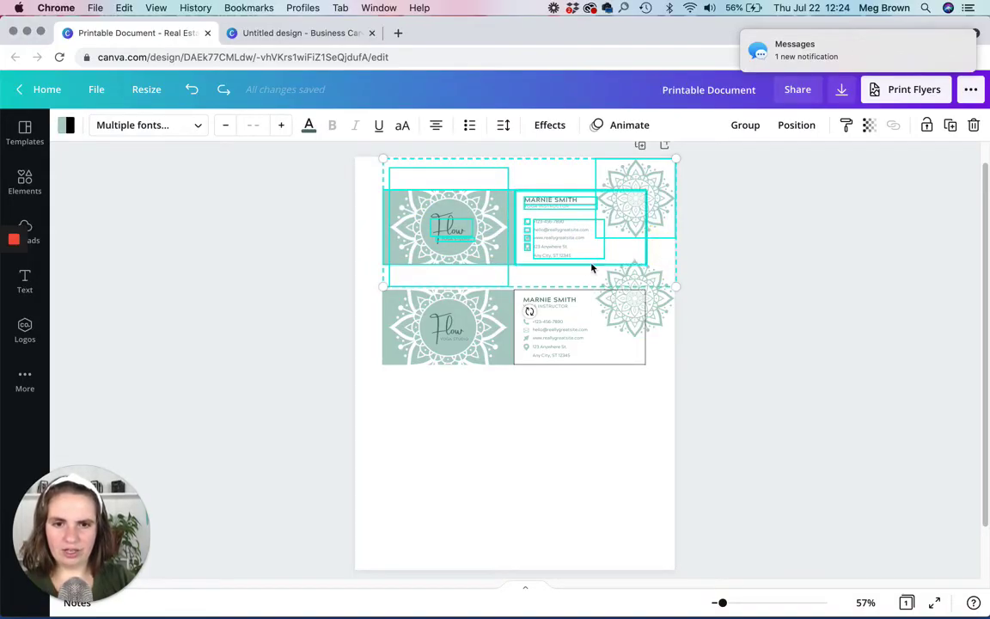
{"action": "left_click", "coordinate": [927, 129]}
{"action": "left_click", "coordinate": [720, 425]}
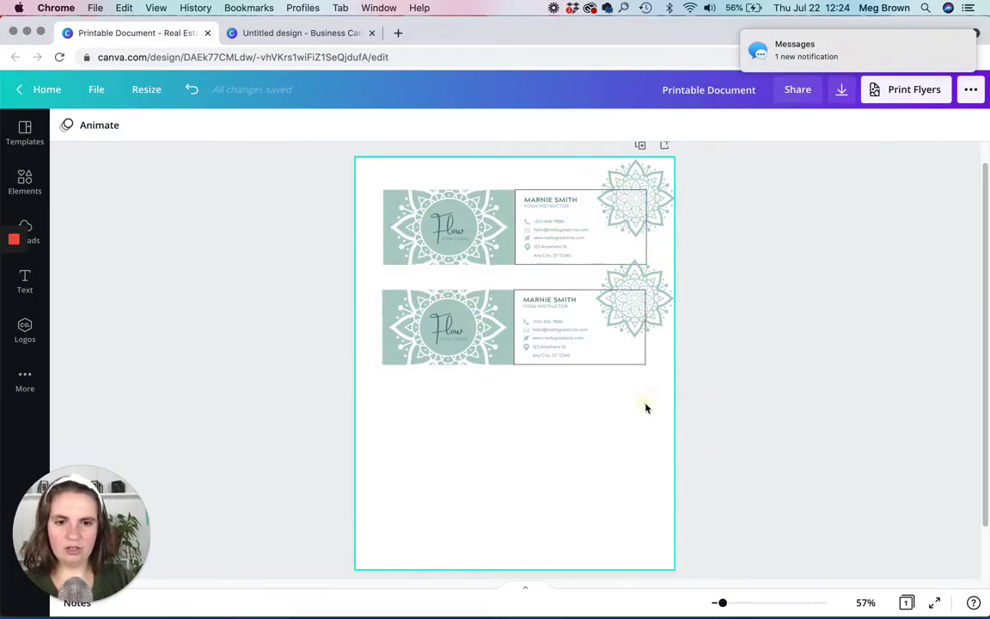
{"action": "left_click_drag", "start_coordinate": [646, 406], "coordinate": [362, 260]}
{"action": "mouse_move", "coordinate": [637, 307]}
{"action": "left_mouse_down"}
{"action": "mouse_move", "coordinate": [622, 343]}
{"action": "mouse_move", "coordinate": [630, 296]}
{"action": "left_mouse_up"}
{"action": "left_click", "coordinate": [645, 447]}
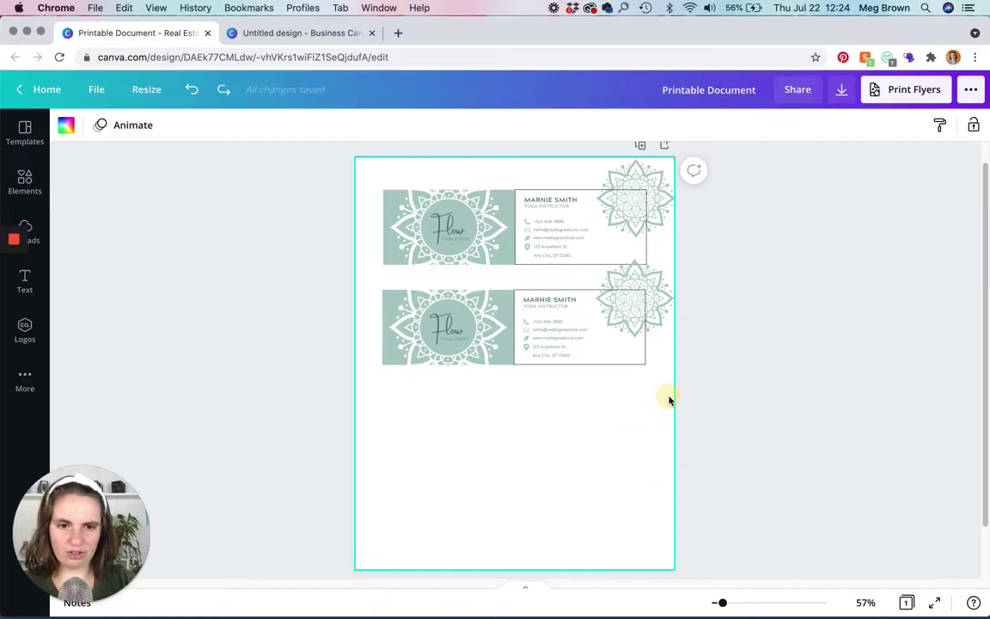
{"action": "left_click_drag", "start_coordinate": [665, 395], "coordinate": [367, 290]}
{"action": "left_click_drag", "start_coordinate": [641, 288], "coordinate": [638, 292]}
{"action": "left_click", "coordinate": [785, 352]}
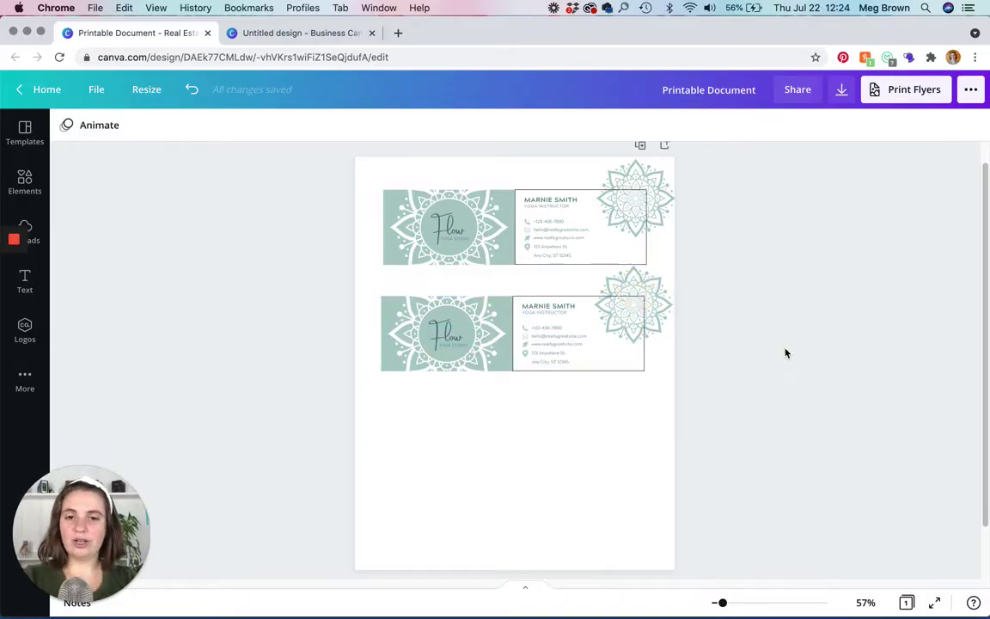
Paste another card pair and place it as a third row below
{"action": "key", "text": "super+v"}
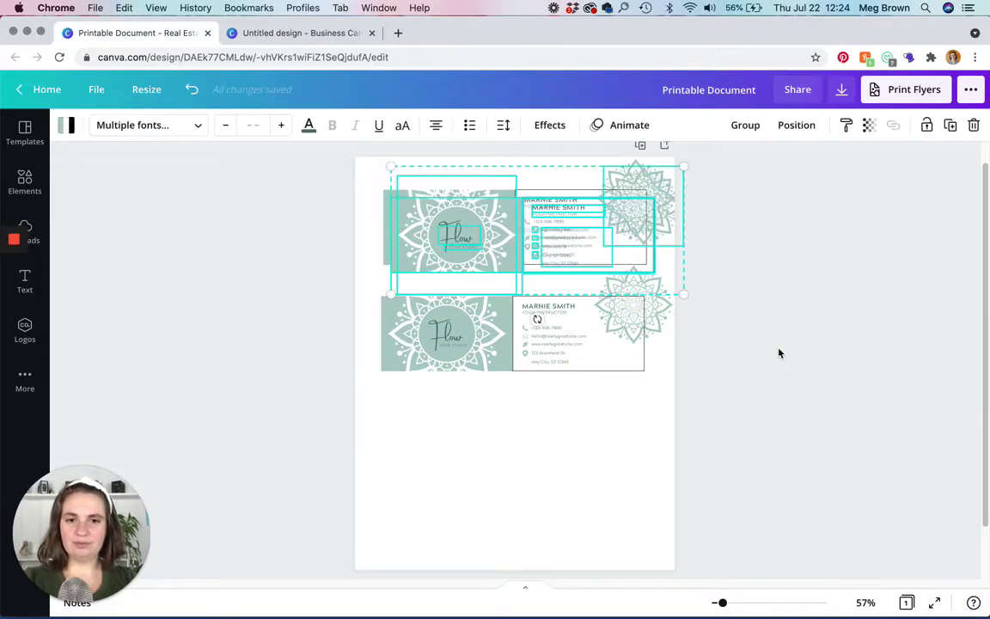
{"action": "left_click_drag", "start_coordinate": [660, 206], "coordinate": [648, 407]}
{"action": "left_click", "coordinate": [251, 486]}
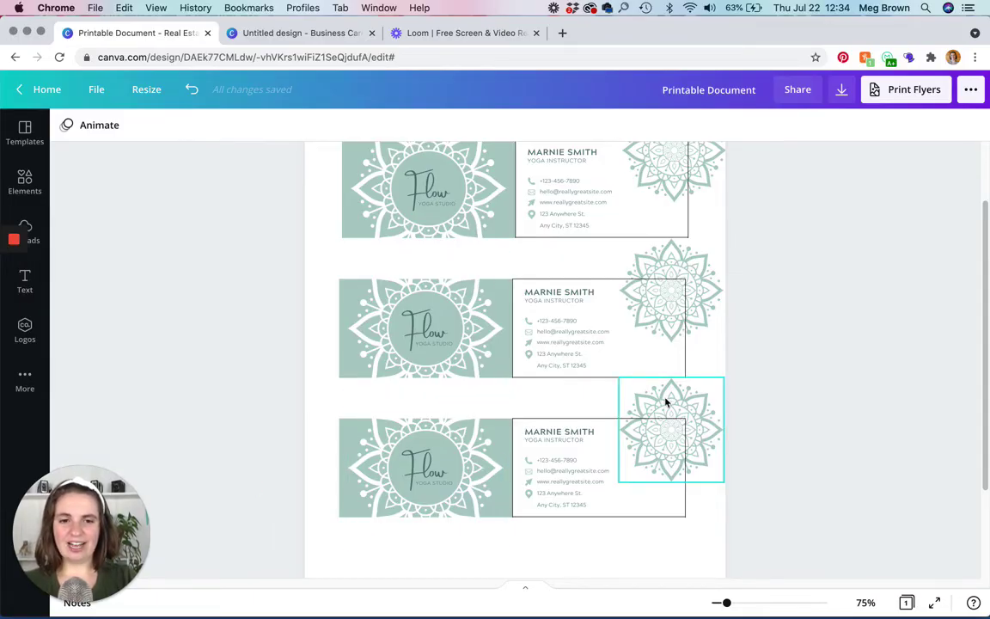
{"action": "scroll", "coordinate": [665, 402], "scroll_direction": "down", "scroll_amount": 3}
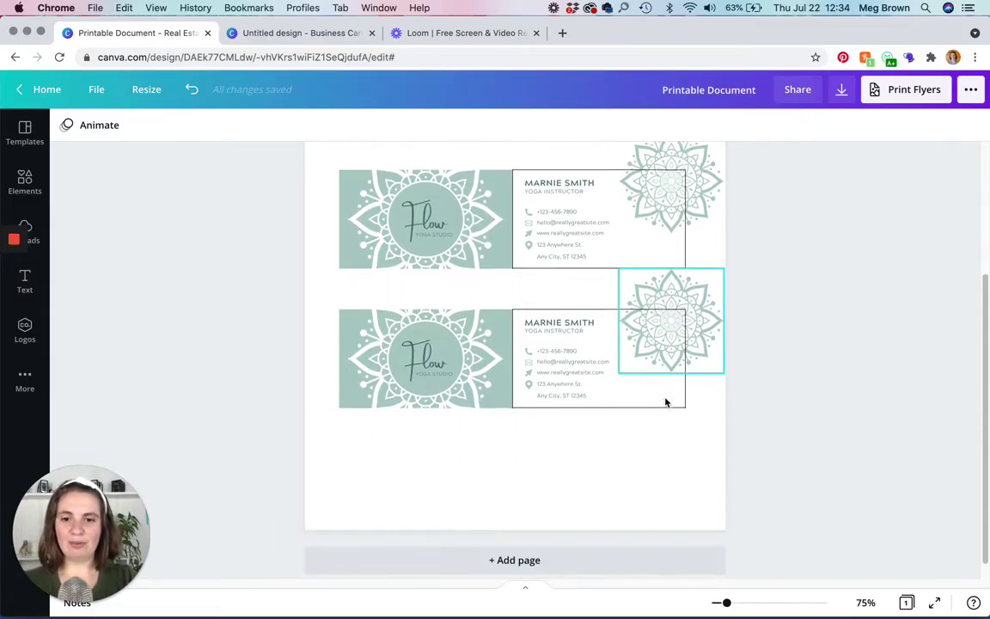
{"action": "scroll", "coordinate": [665, 401], "scroll_direction": "up", "scroll_amount": 5}
{"action": "scroll", "coordinate": [665, 402], "scroll_direction": "up", "scroll_amount": 1}
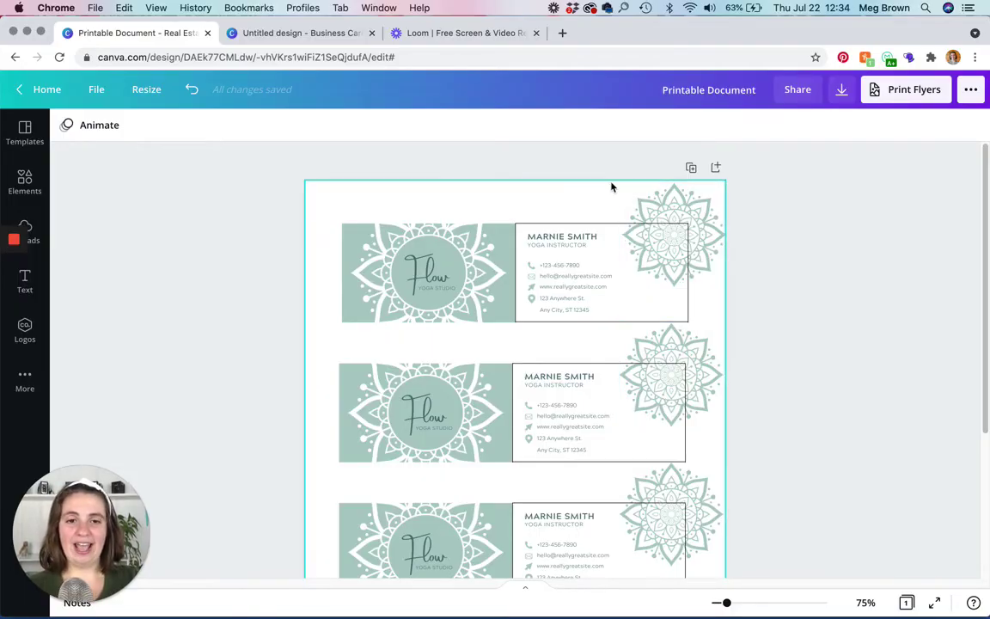
Add a square, shrink it into a small strip at the page's top-right, and make it white
{"action": "left_click", "coordinate": [26, 183]}
{"action": "left_click", "coordinate": [95, 278]}
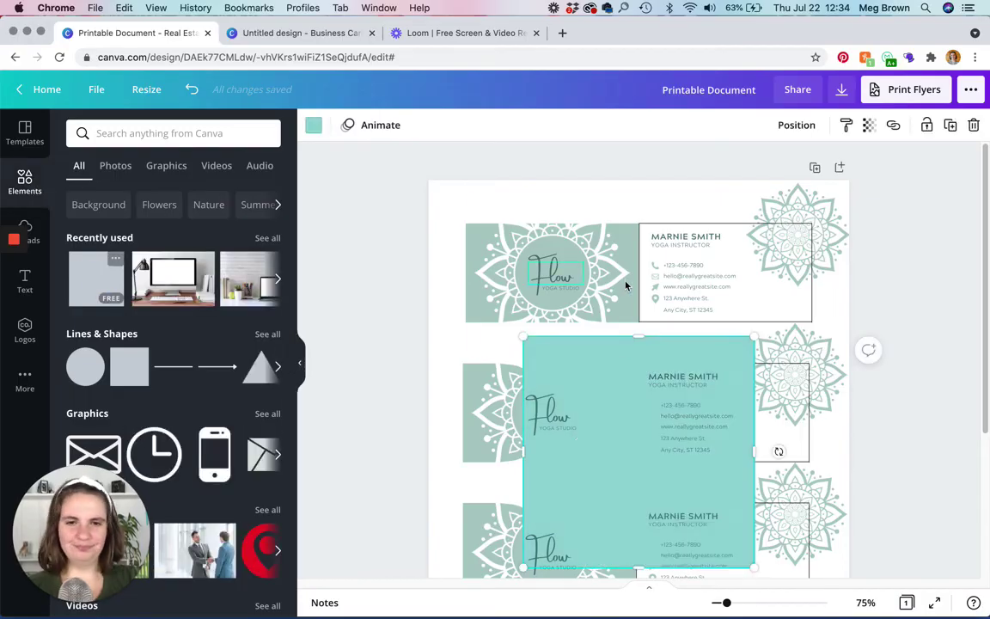
{"action": "left_click_drag", "start_coordinate": [678, 336], "coordinate": [809, 215]}
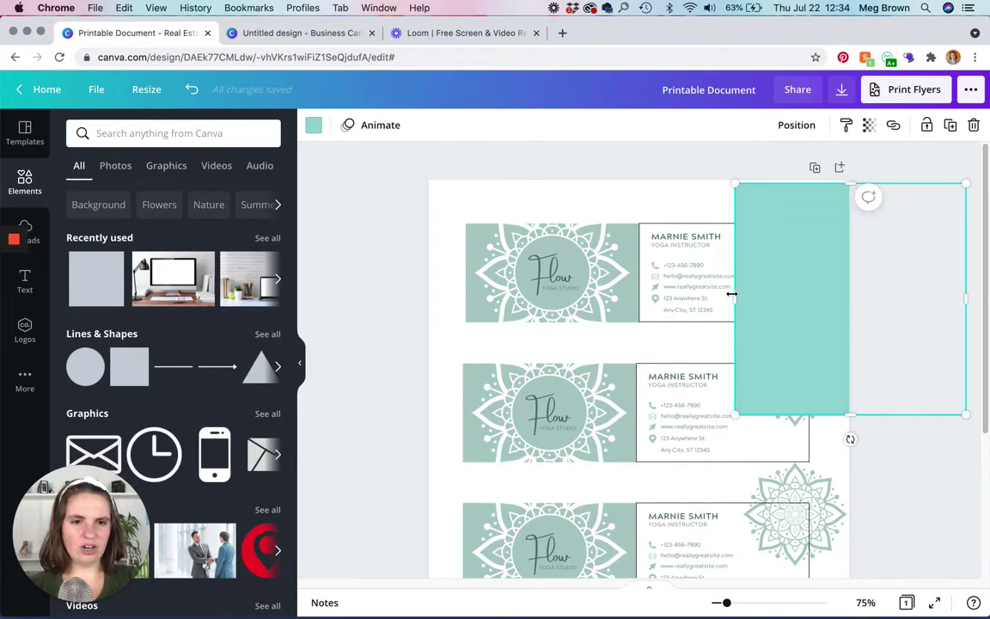
{"action": "mouse_move", "coordinate": [732, 295]}
{"action": "left_mouse_down"}
{"action": "mouse_move", "coordinate": [763, 294]}
{"action": "mouse_move", "coordinate": [751, 293]}
{"action": "left_mouse_up"}
{"action": "left_click_drag", "start_coordinate": [863, 415], "coordinate": [816, 224]}
{"action": "left_click_drag", "start_coordinate": [966, 198], "coordinate": [810, 199]}
{"action": "left_click", "coordinate": [312, 129]}
{"action": "left_click", "coordinate": [267, 197]}
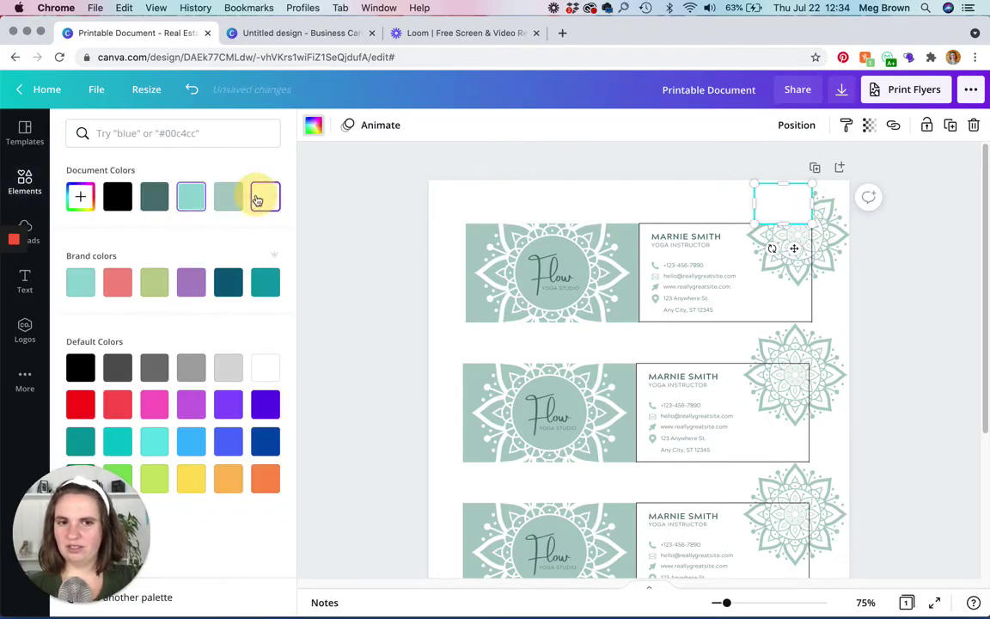
Place the white strip between the second and third cards, then move the second pair up against the first
{"action": "scroll", "coordinate": [674, 186], "scroll_direction": "down", "scroll_amount": 1}
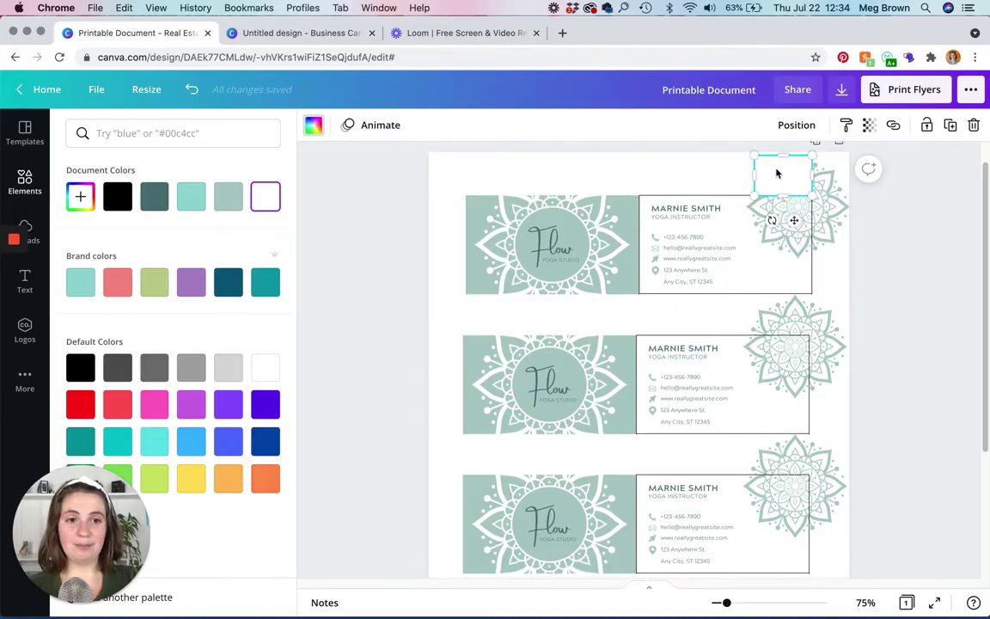
{"action": "left_click_drag", "start_coordinate": [775, 170], "coordinate": [773, 308]}
{"action": "scroll", "coordinate": [438, 347], "scroll_direction": "down", "scroll_amount": 1}
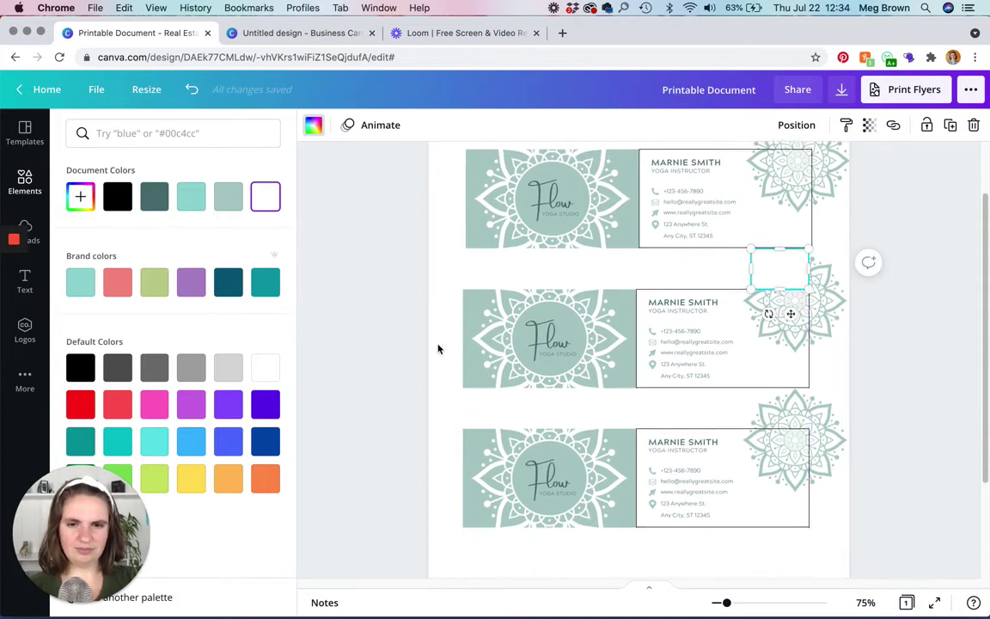
{"action": "left_click", "coordinate": [442, 310]}
{"action": "left_click_drag", "start_coordinate": [455, 279], "coordinate": [847, 394]}
{"action": "left_click_drag", "start_coordinate": [585, 339], "coordinate": [581, 292]}
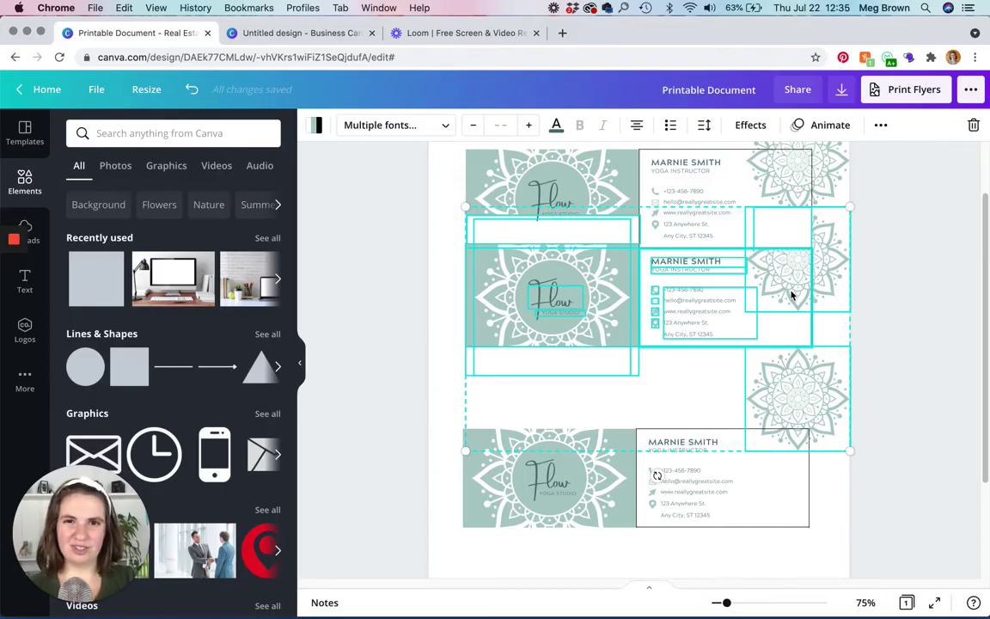
Select the white strip just below the top card pair
{"action": "left_click", "coordinate": [425, 285]}
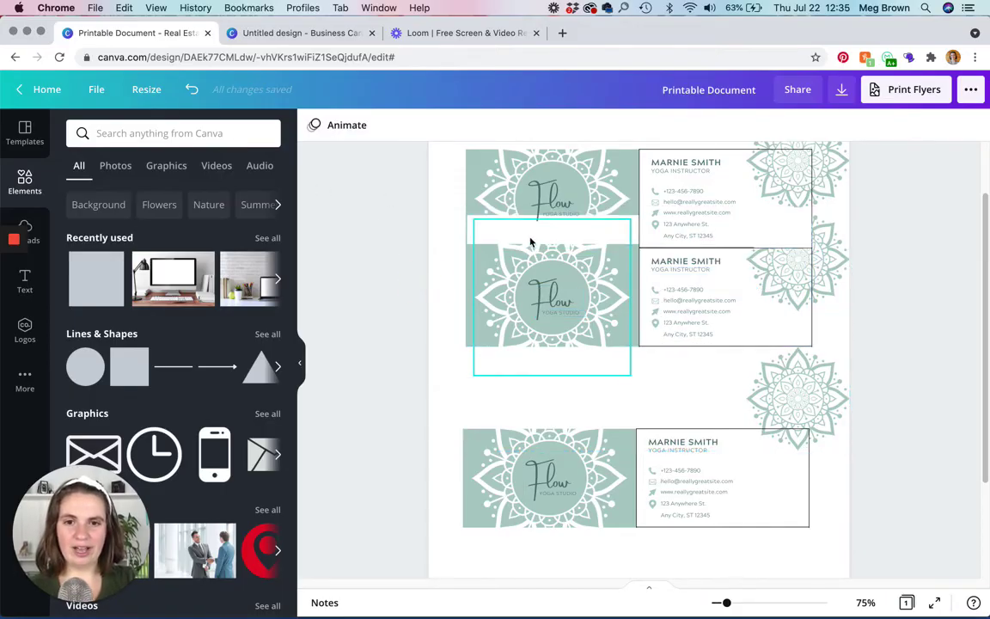
{"action": "left_click", "coordinate": [470, 217]}
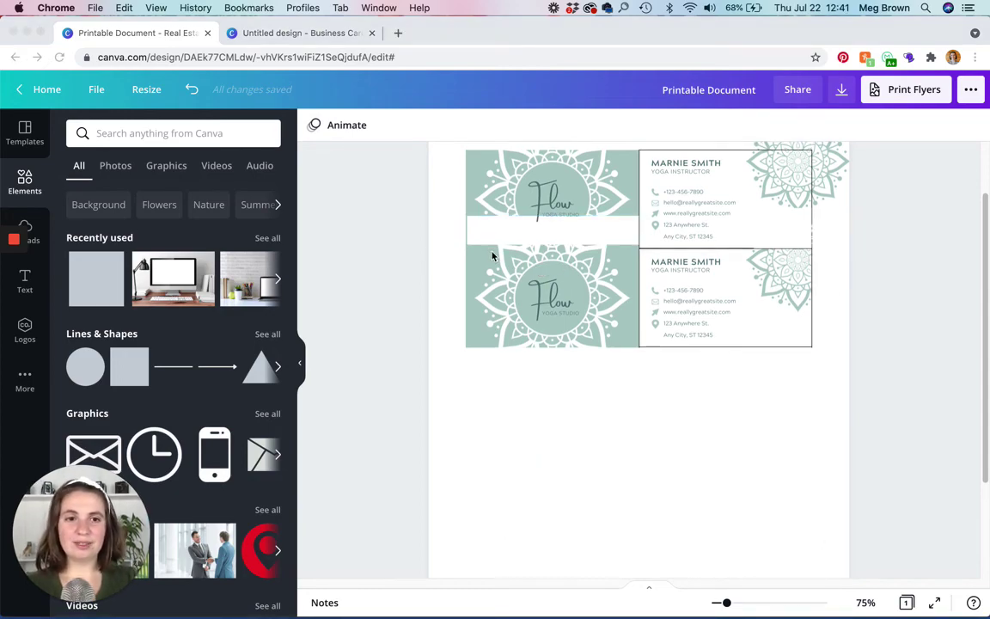
{"action": "scroll", "coordinate": [492, 256], "scroll_direction": "up", "scroll_amount": 1}
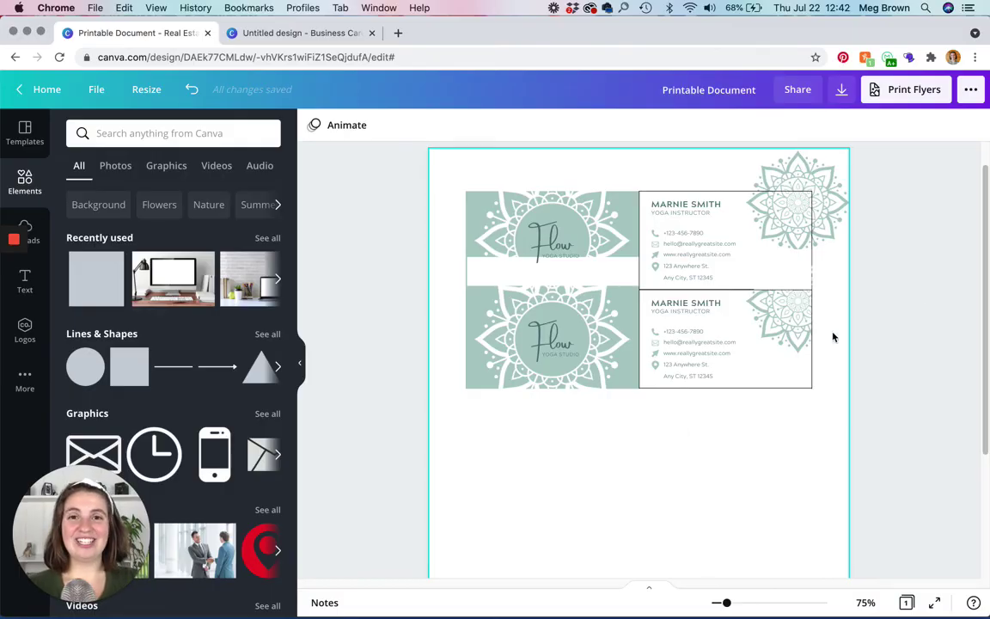
{"action": "left_click", "coordinate": [841, 91]}
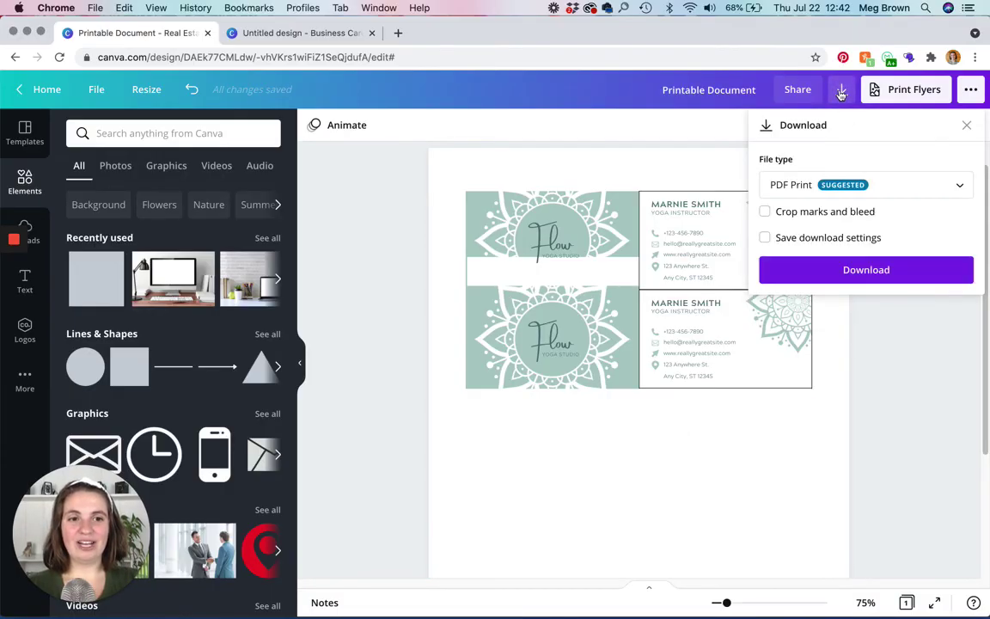
{"action": "left_click", "coordinate": [792, 188]}
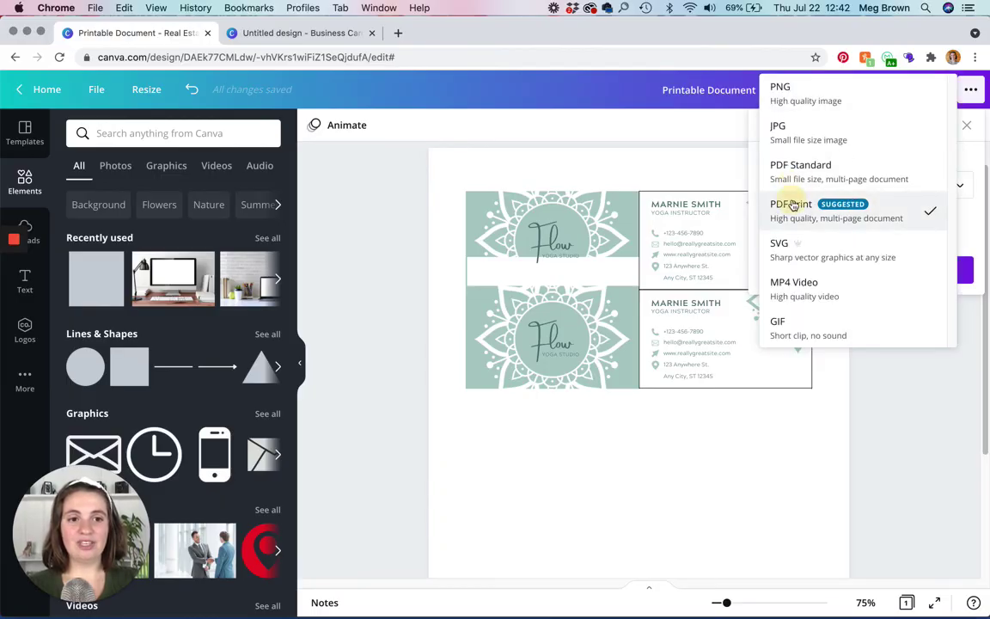
{"action": "left_click", "coordinate": [789, 203]}
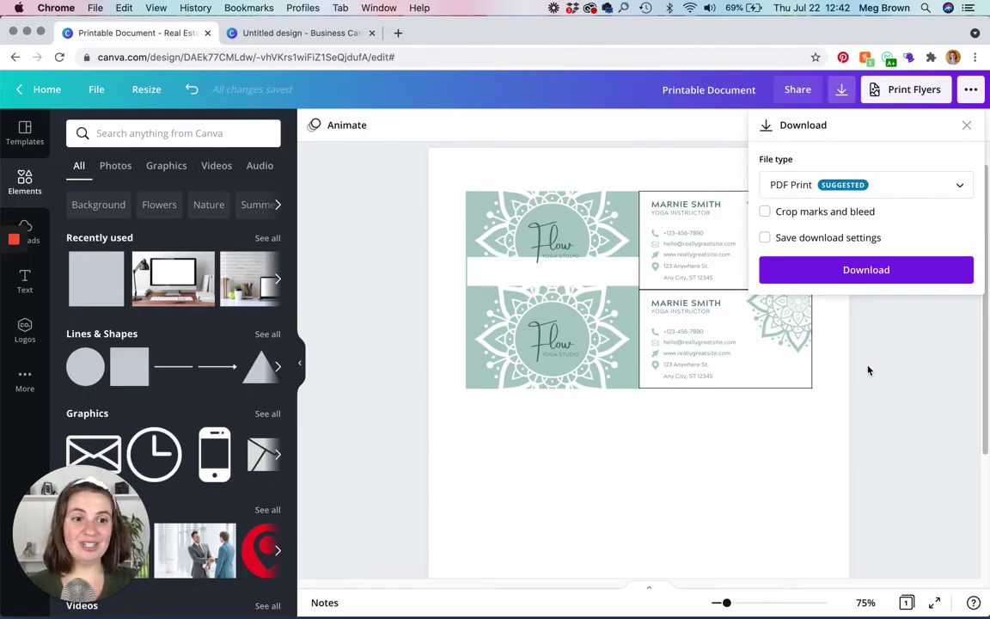
{"action": "left_click", "coordinate": [911, 381]}
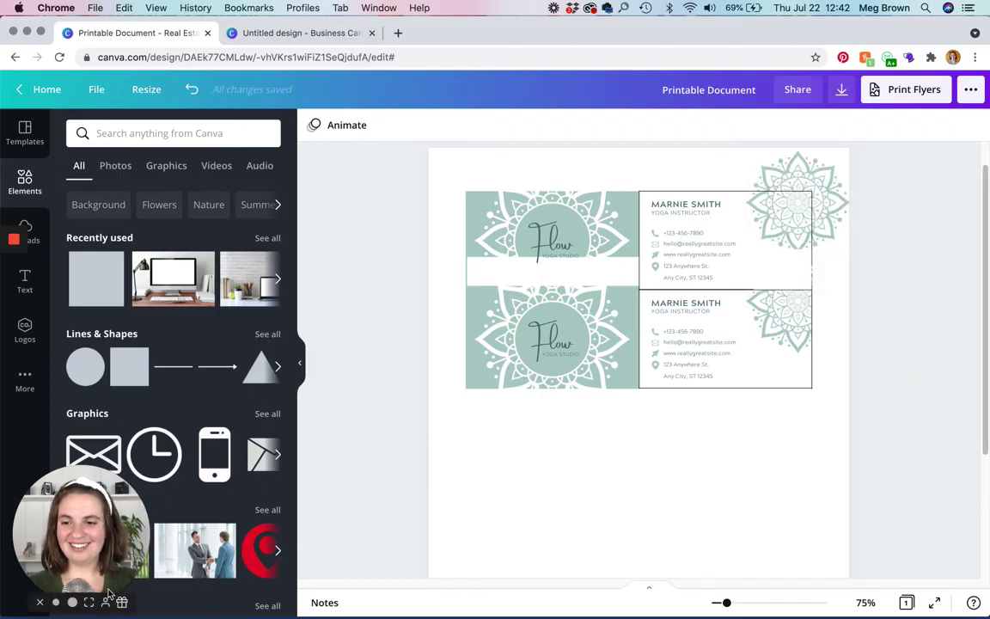
{"action": "left_click", "coordinate": [103, 599]}
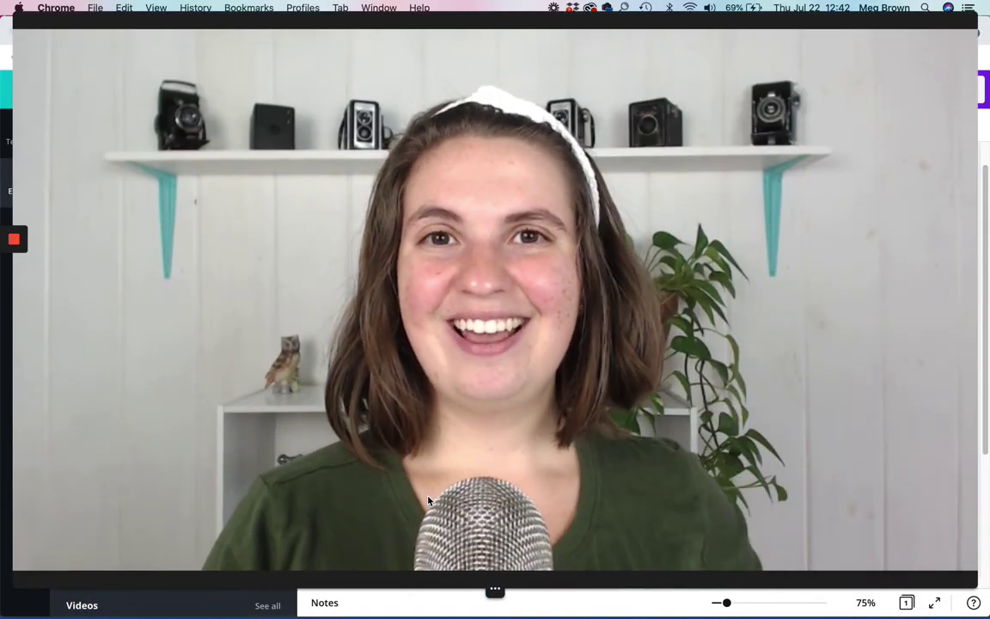